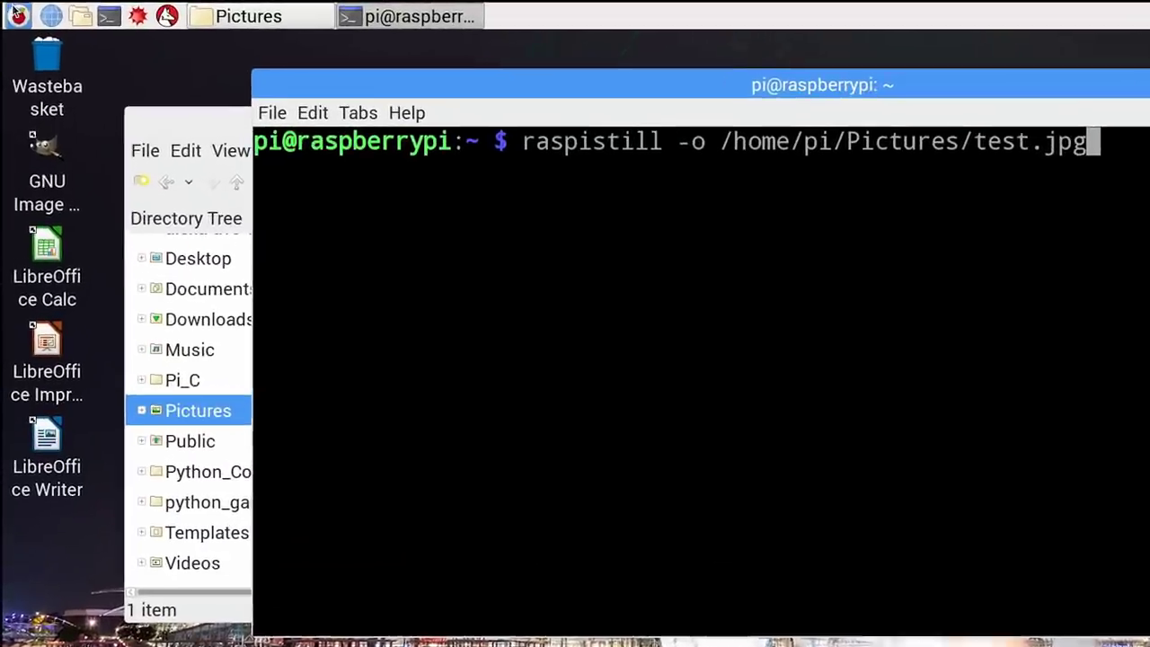
# Check in the Raspberry Pi Configuration interfaces that the Camera is enabled, leaving the settings unchanged.
pyautogui.click(13, 11)
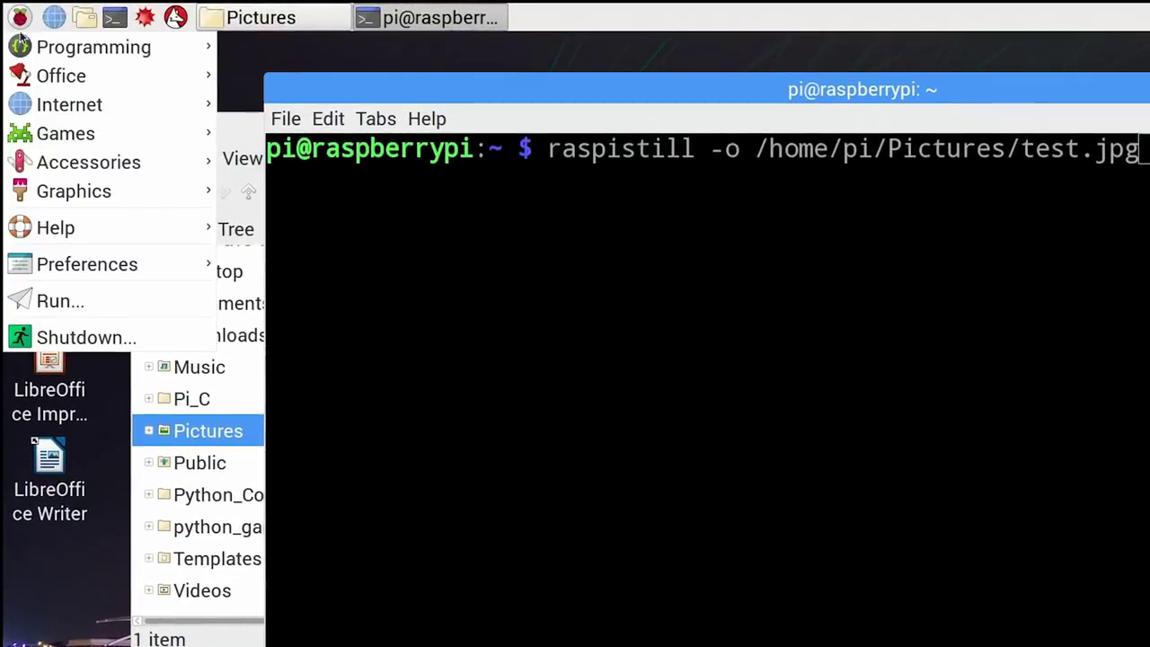
pyautogui.moveTo(105, 261)
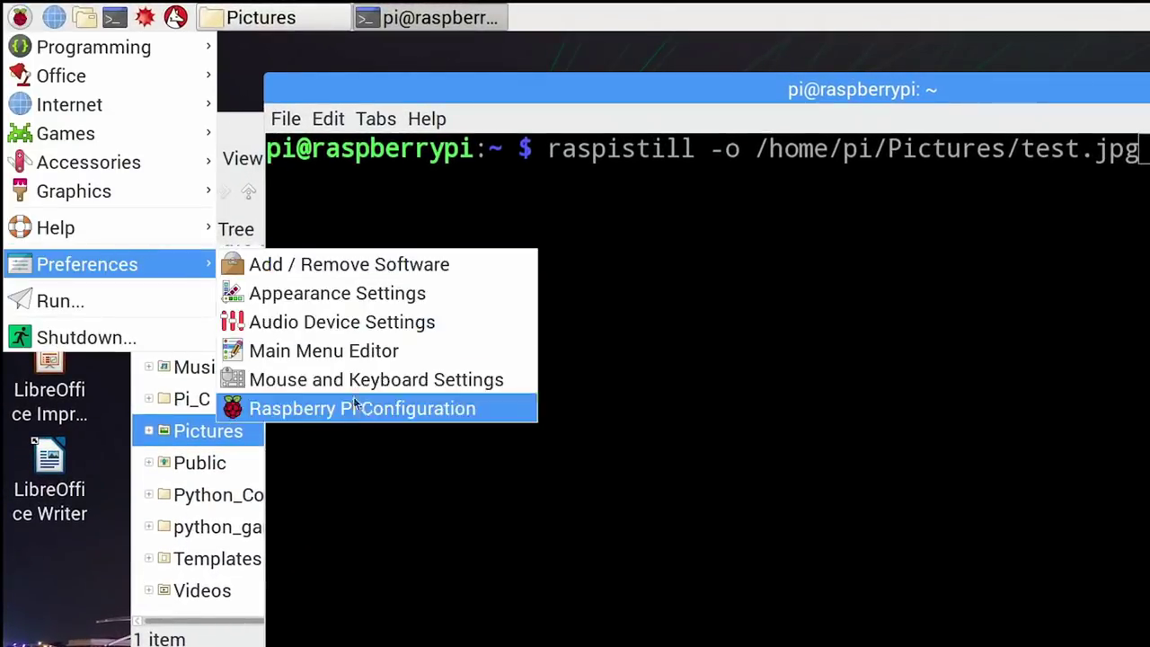
pyautogui.click(270, 408)
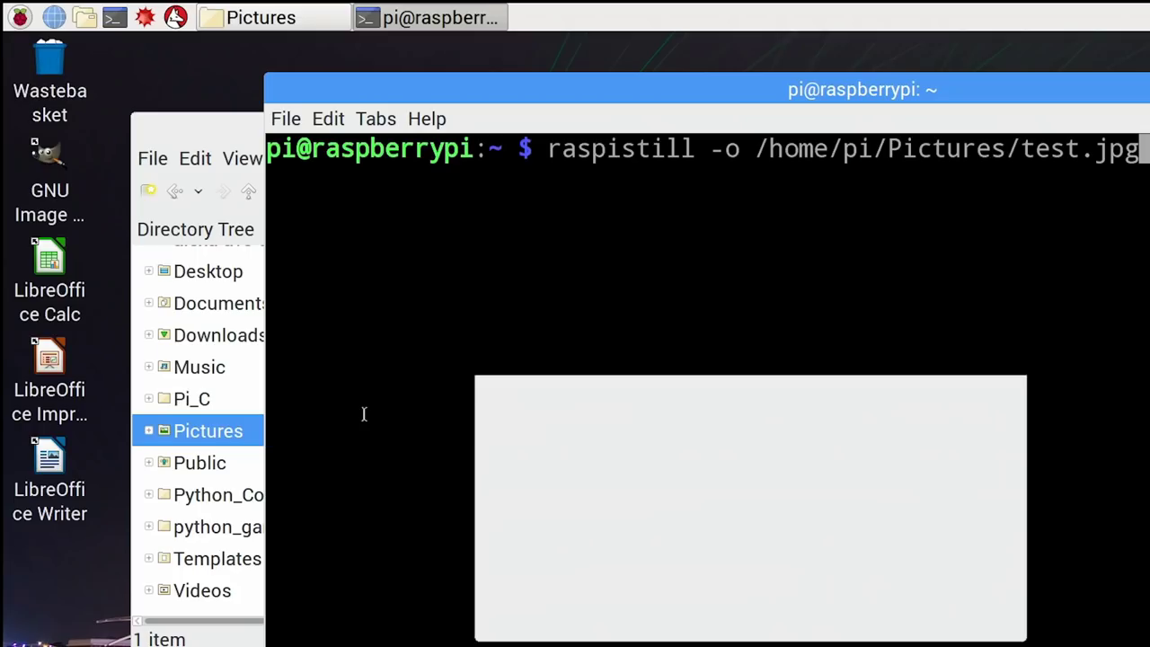
pyautogui.click(662, 290)
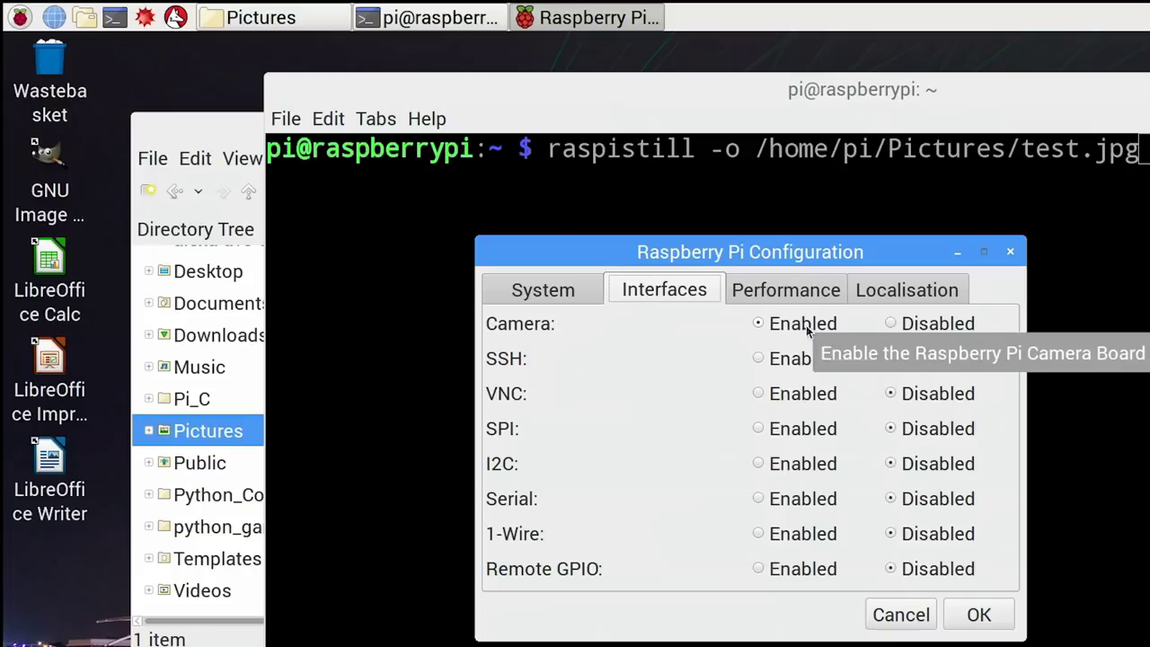
pyautogui.click(902, 618)
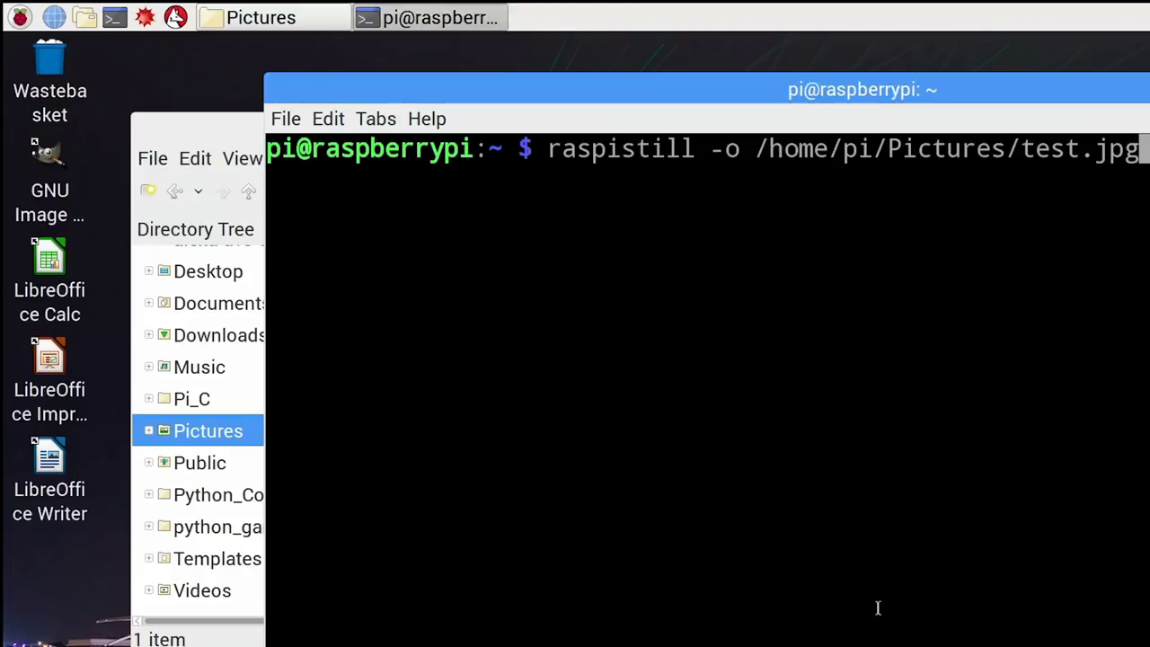
# Bring the whole terminal window into view and take a photo with raspistill -o /home/pi/Pictures/test.jpg.
pyautogui.moveTo(673, 90); pyautogui.dragTo(649, 123)
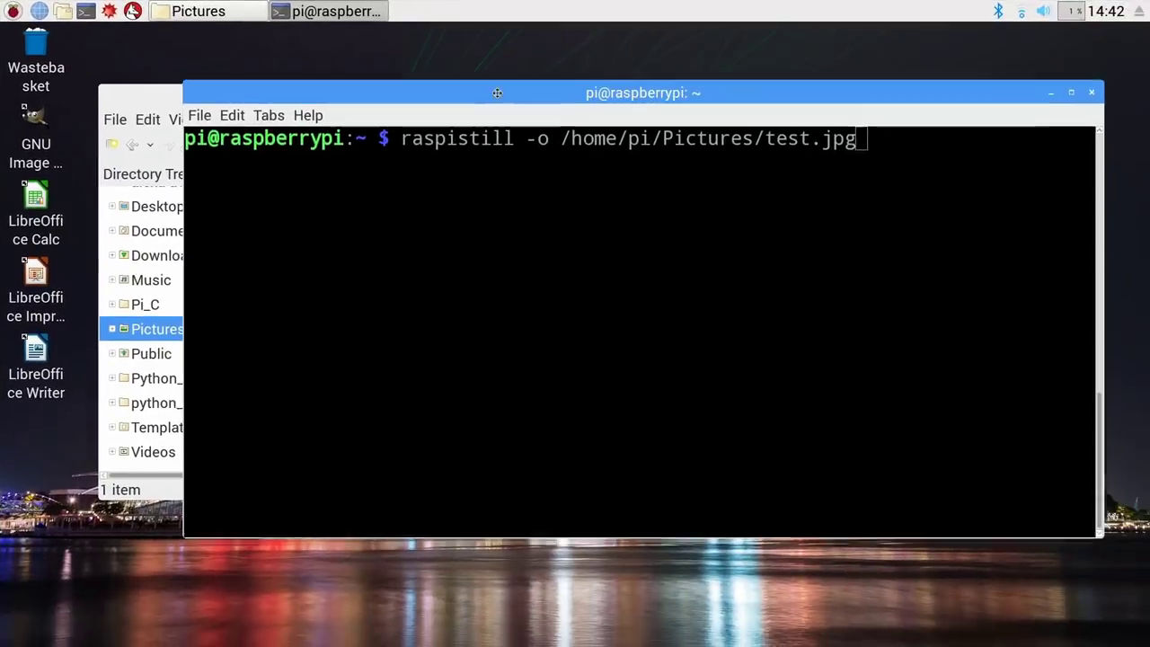
pyautogui.moveTo(497, 93); pyautogui.dragTo(497, 94)
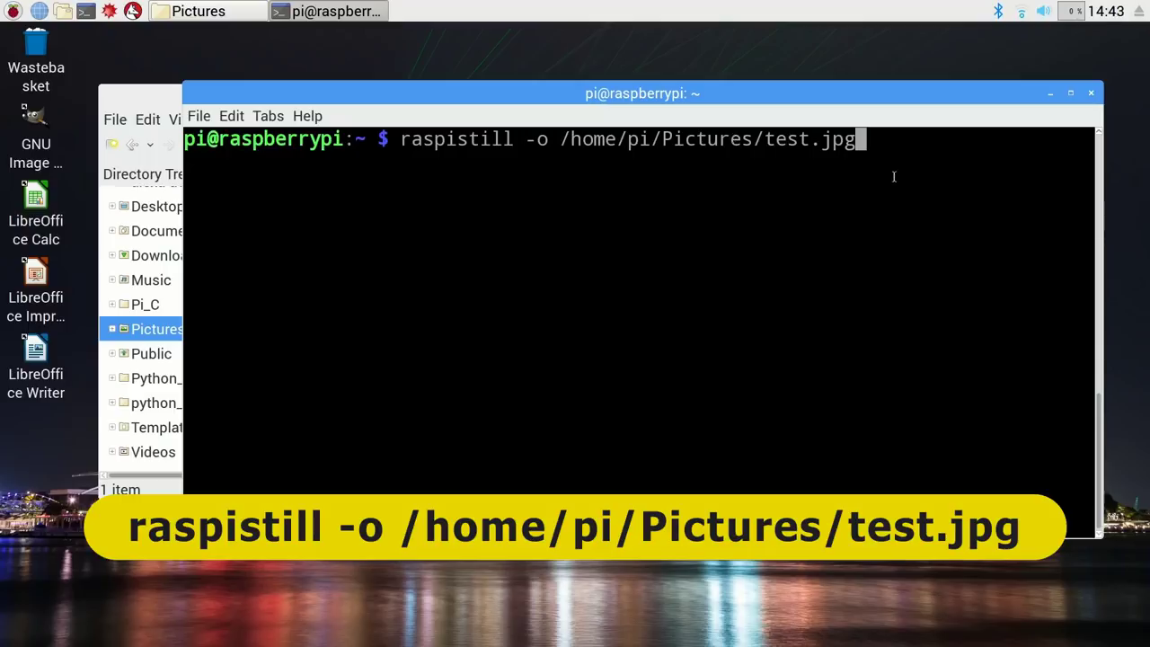
pyautogui.press('Return')
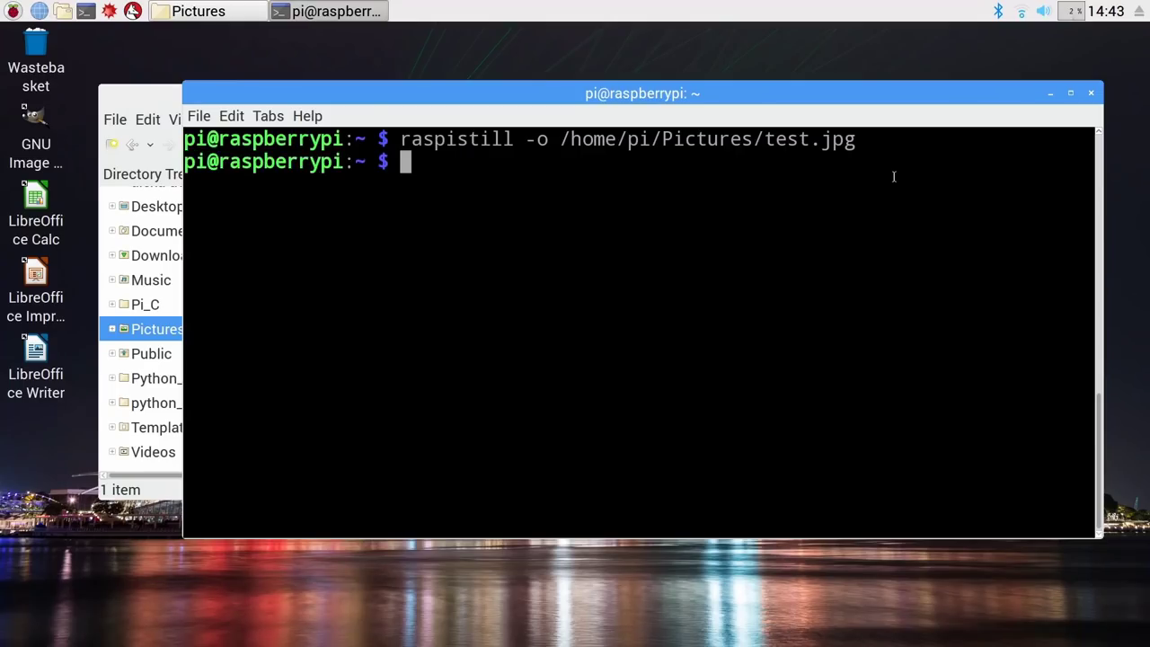
# View the captured test.jpg from the Pictures folder, then close the image viewer.
pyautogui.click(140, 92)
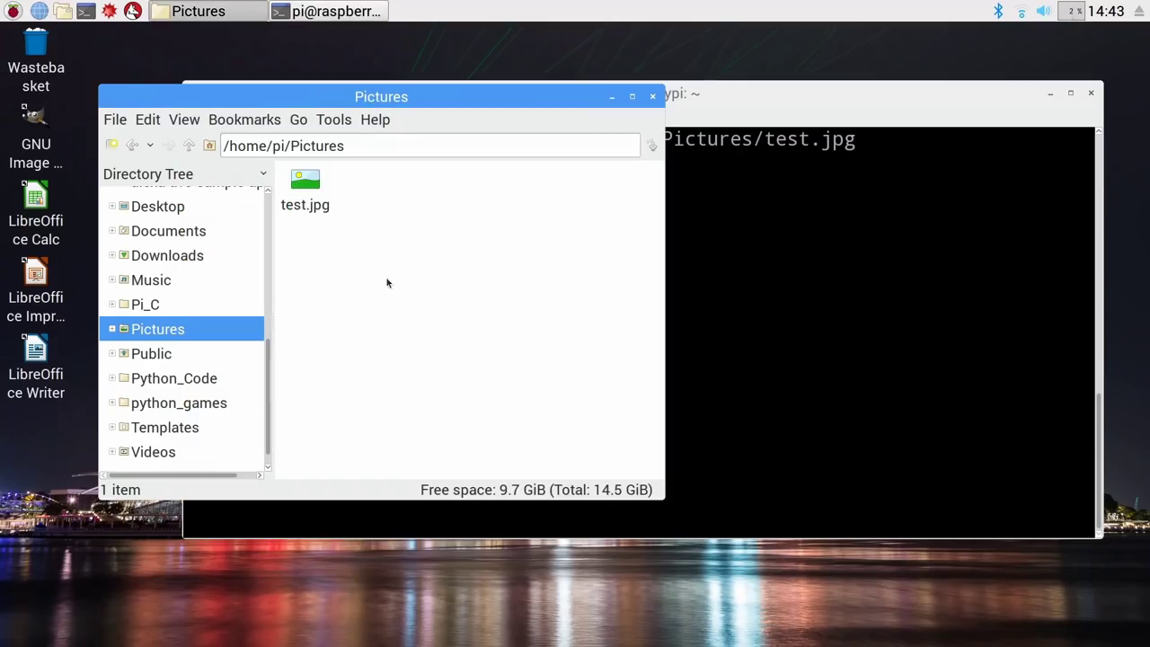
pyautogui.doubleClick(312, 190)
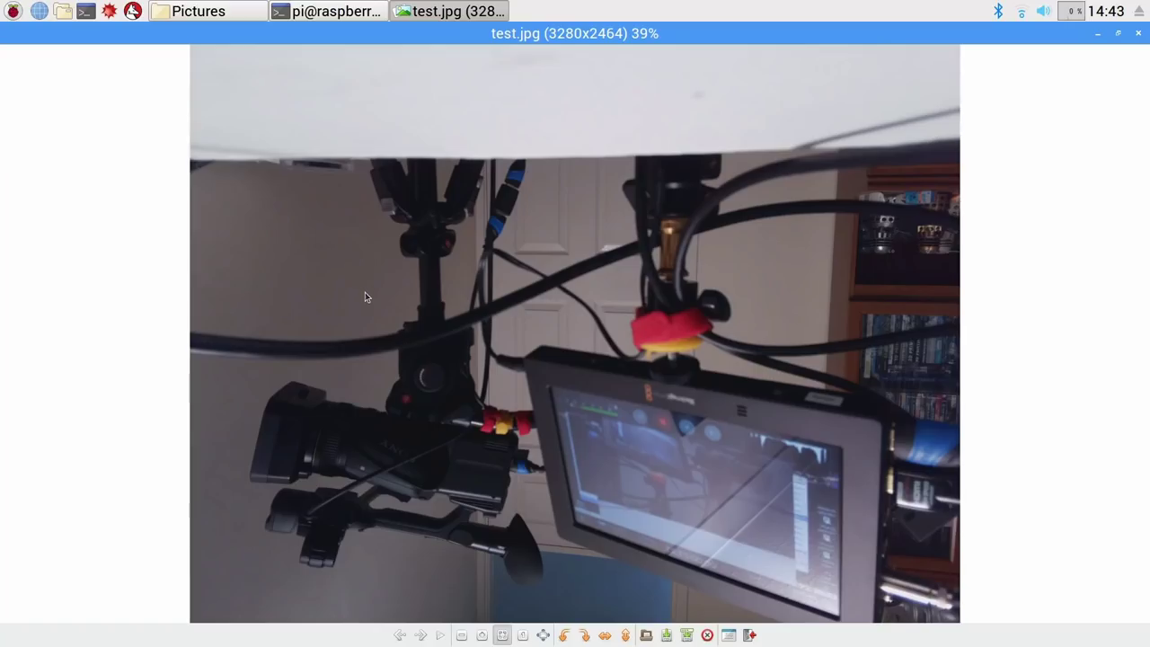
pyautogui.click(1139, 35)
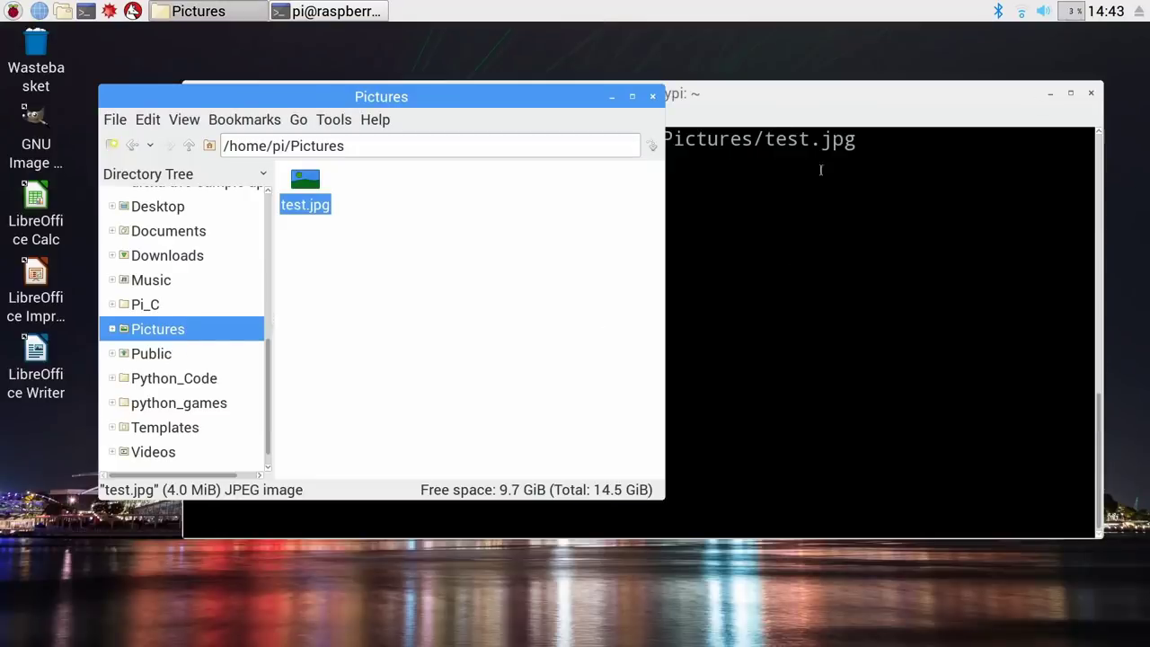
# Take a vertically and horizontally flipped photo with raspistill -vf -hf -o /home/pi/Pictures/test.jpg and open test.jpg from the Pictures folder.
pyautogui.click(785, 101)
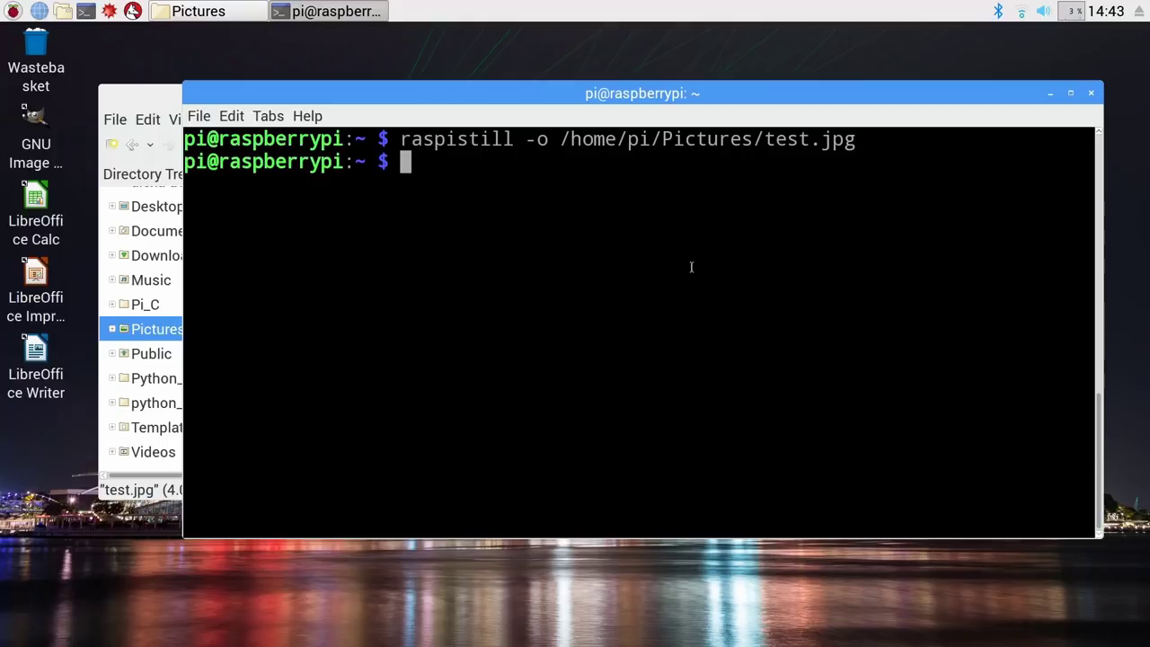
pyautogui.press('Up')
pyautogui.press('Up')
pyautogui.press('Down')
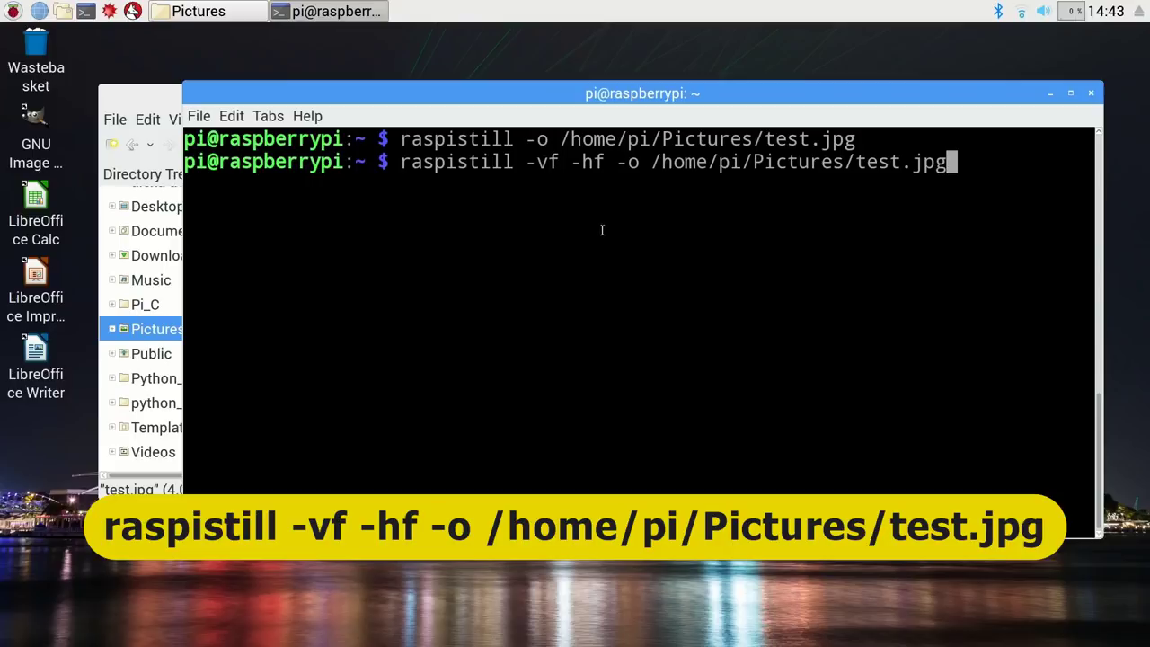
pyautogui.press('Return')
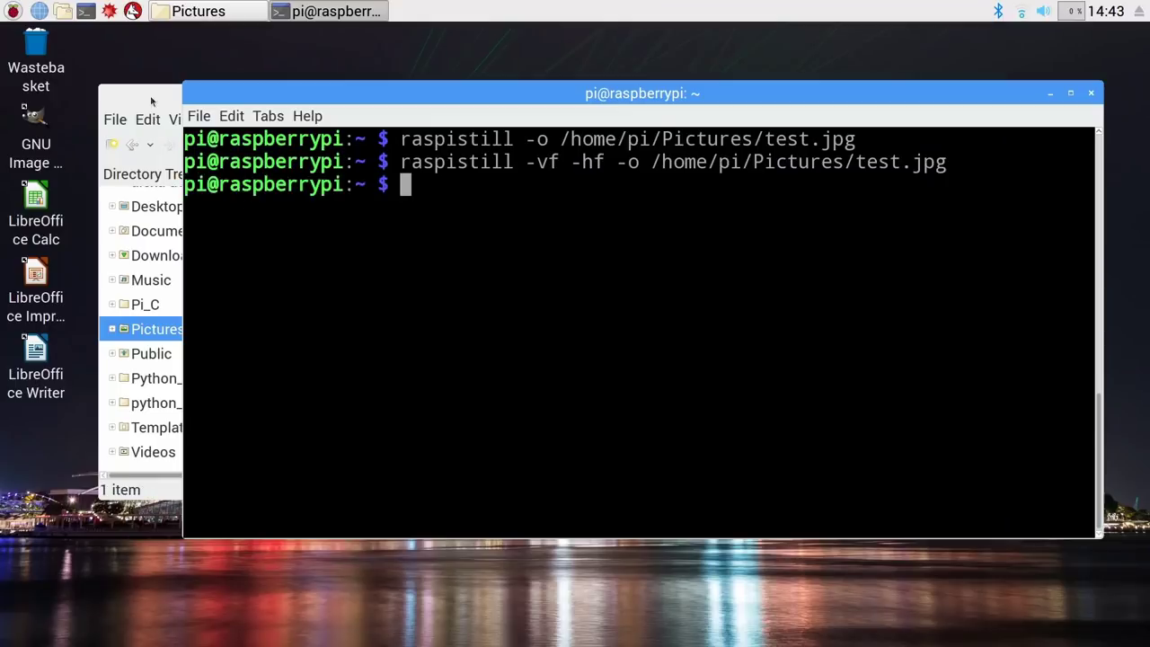
pyautogui.click(152, 101)
pyautogui.doubleClick(310, 185)
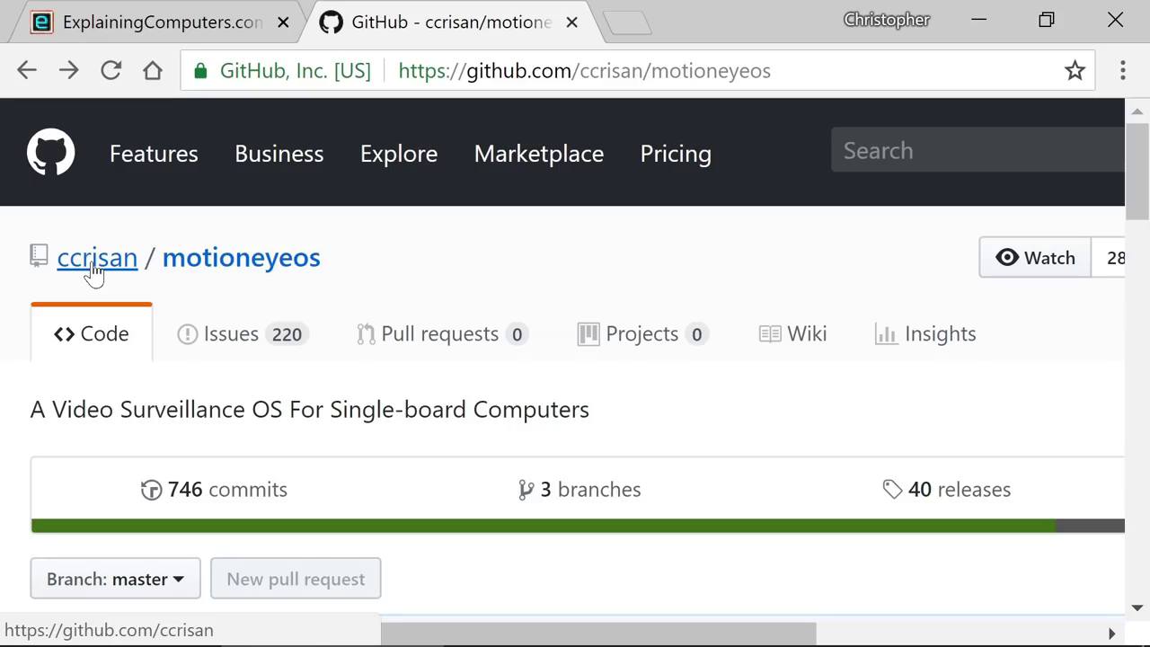
# Open the motioneyeos repository's wiki and read the introduction explaining what motionEyeOS is.
pyautogui.click(794, 339)
pyautogui.scroll(-2, 706, 405)
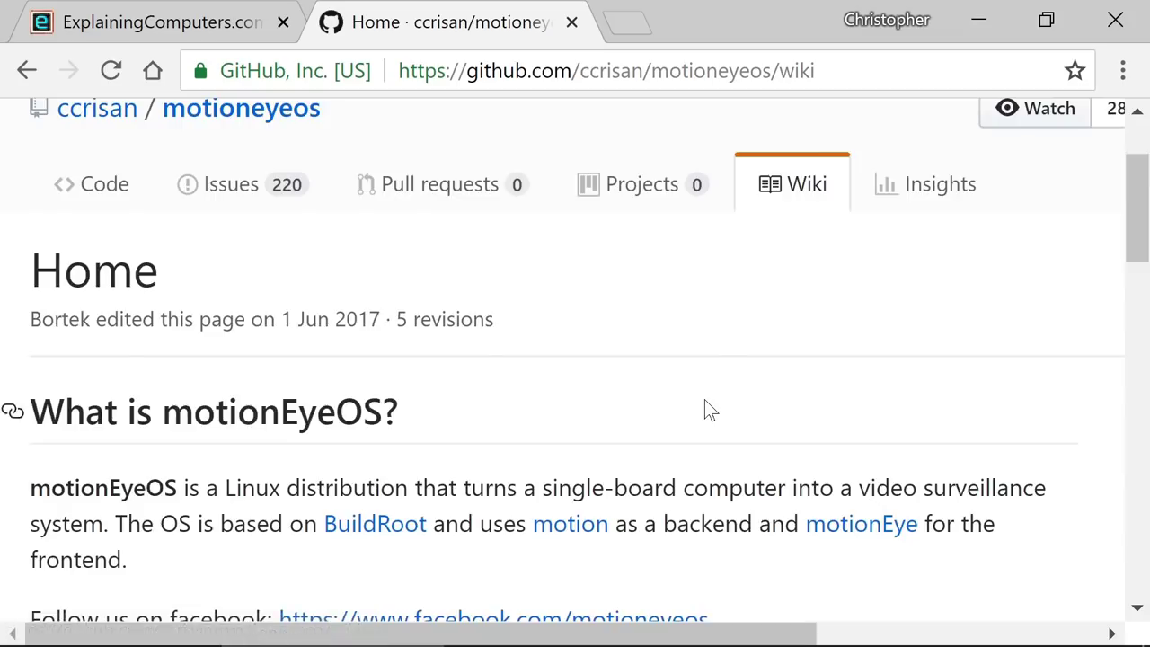
pyautogui.scroll(-4, 706, 410)
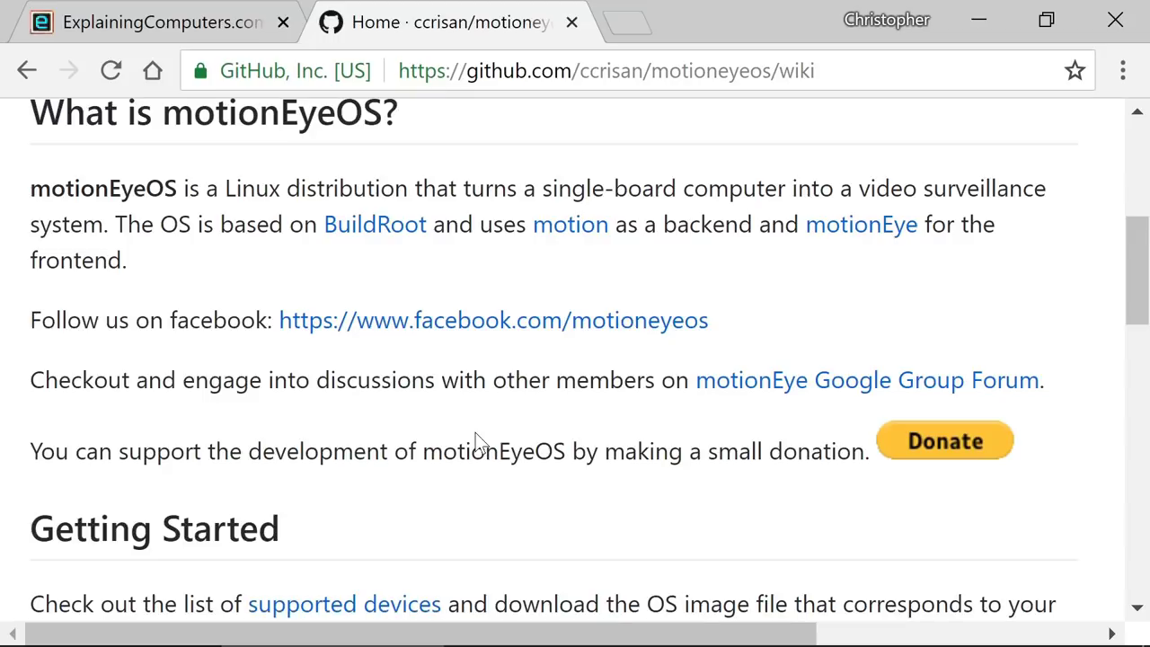
pyautogui.scroll(5, 477, 440)
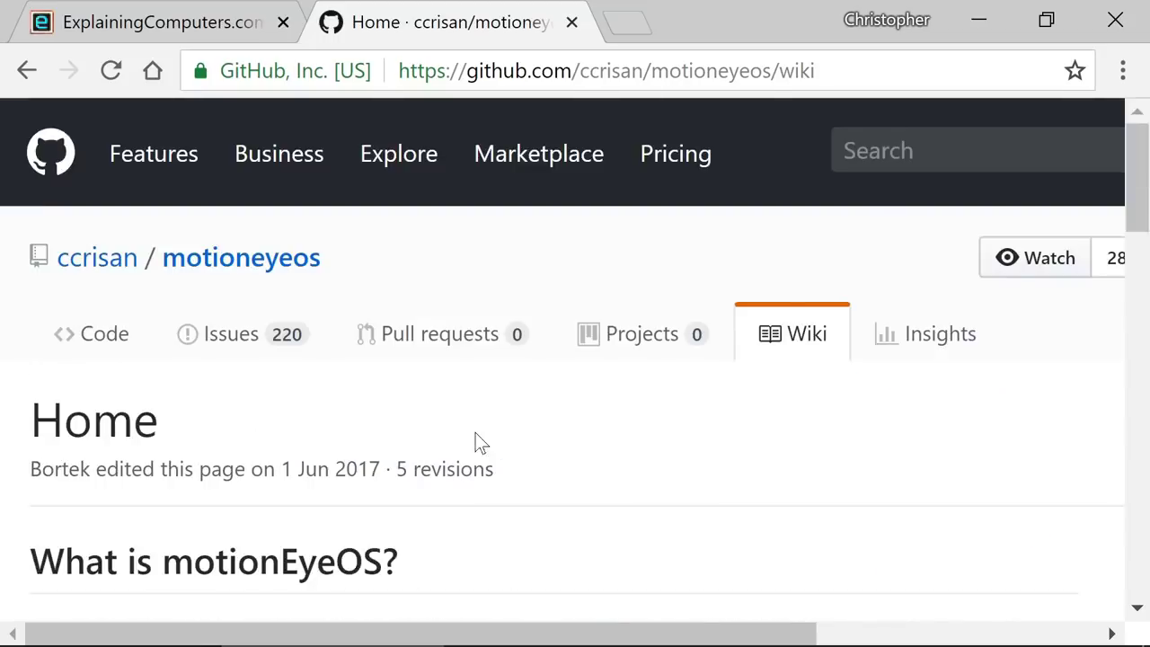
# Download motioneyeos-raspberrypi3-20180627.img.xz from the motioneyeos releases page into the RaspberryPi download folder.
pyautogui.click(28, 76)
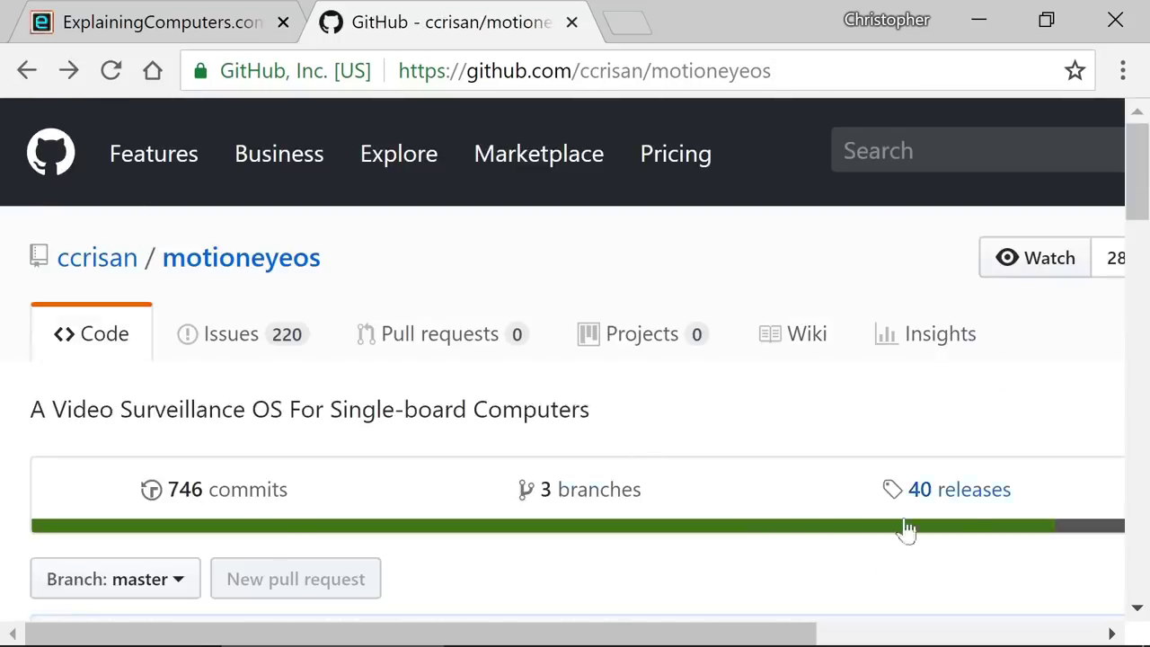
pyautogui.click(952, 507)
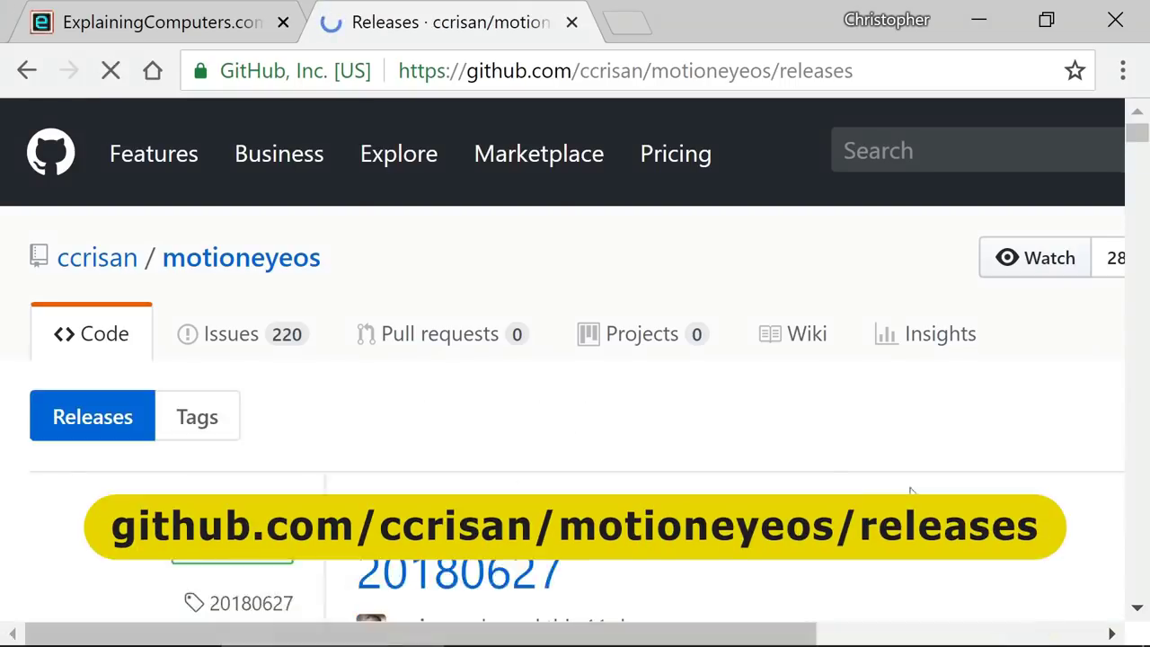
pyautogui.scroll(-3, 832, 476)
pyautogui.scroll(-2, 825, 464)
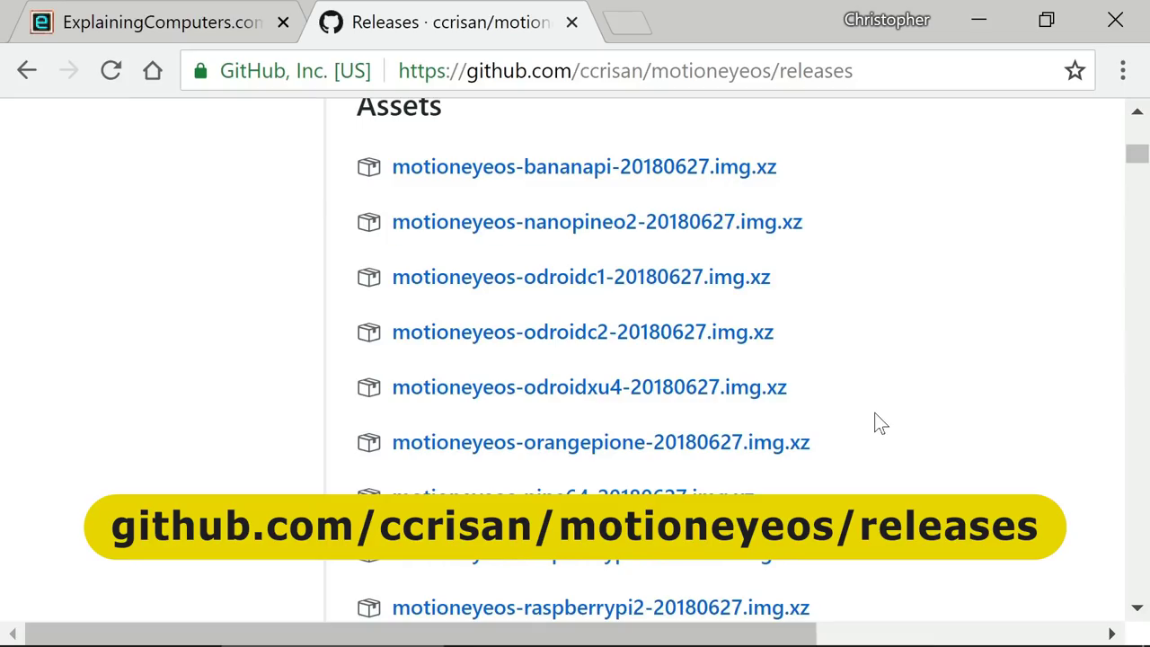
pyautogui.scroll(-2, 879, 424)
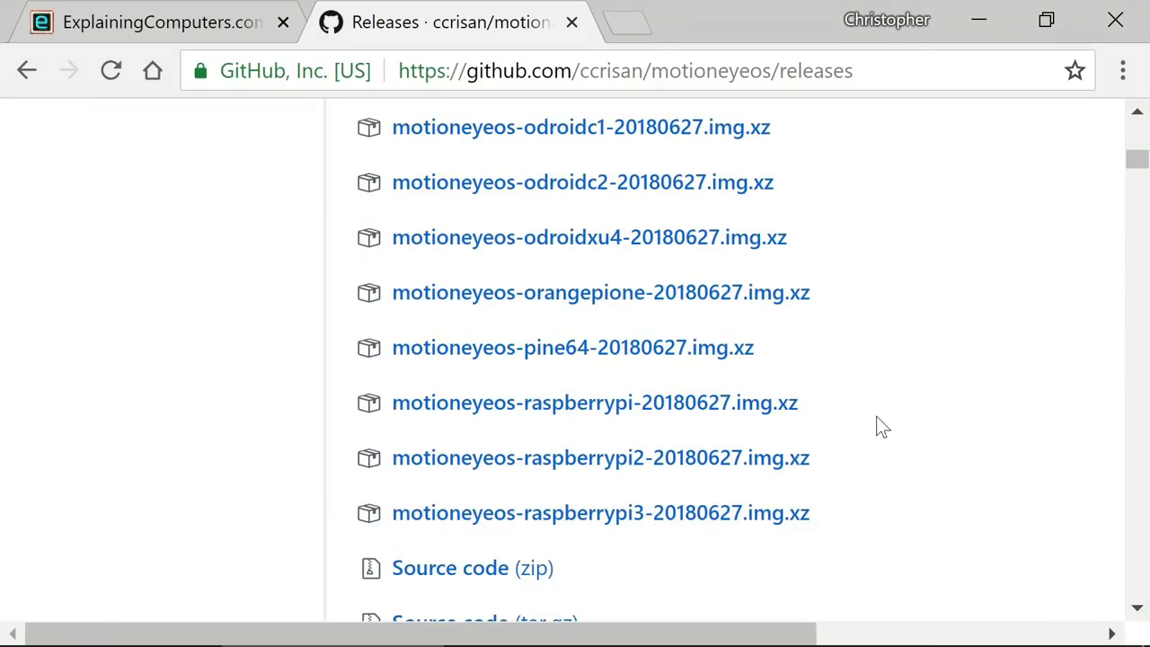
pyautogui.click(632, 521)
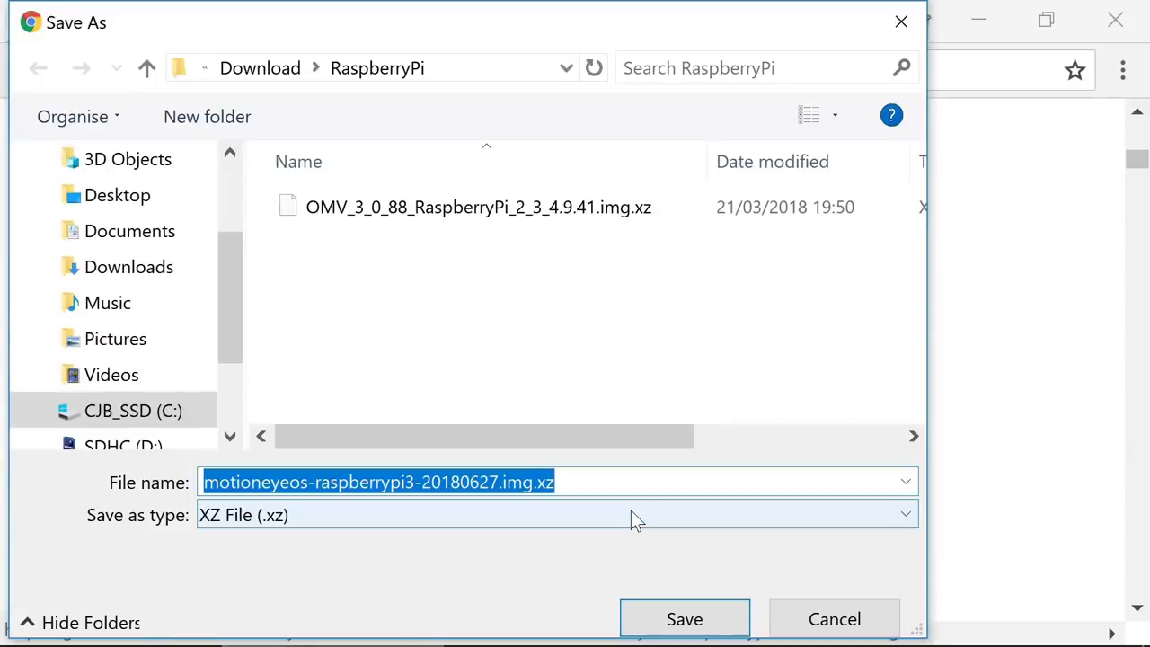
pyautogui.click(683, 616)
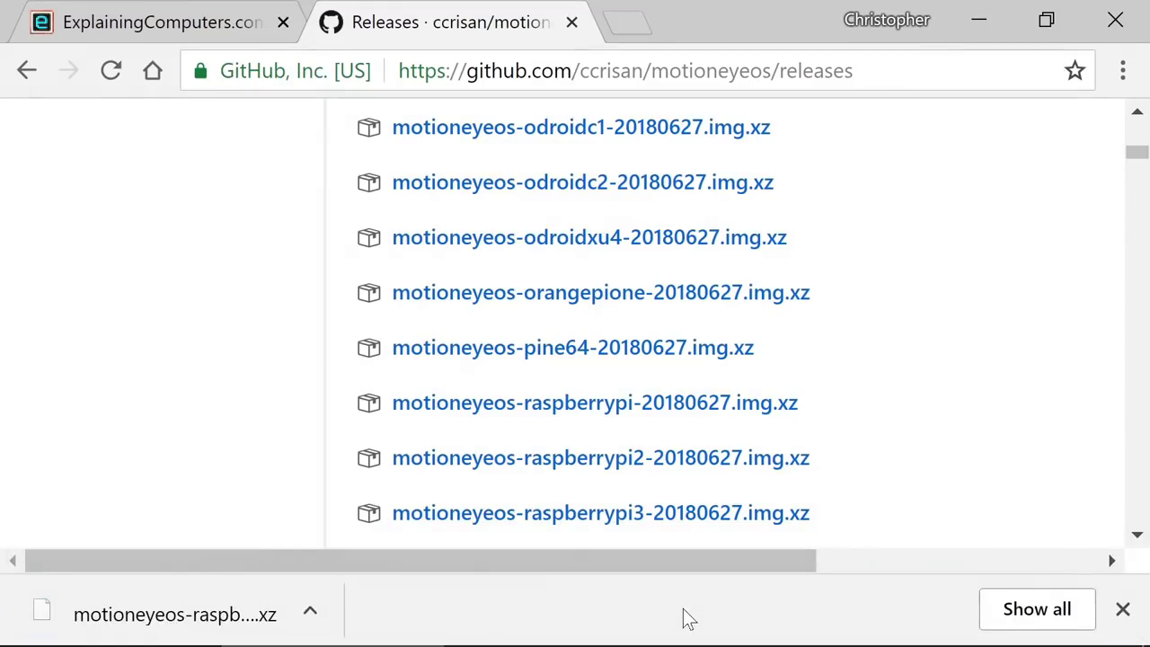
# Switch to Etcher and load motioneyeos-raspberrypi3-20180627.img.xz from the RaspberryPi folder as the image.
pyautogui.hotkey('alt', 'Tab')
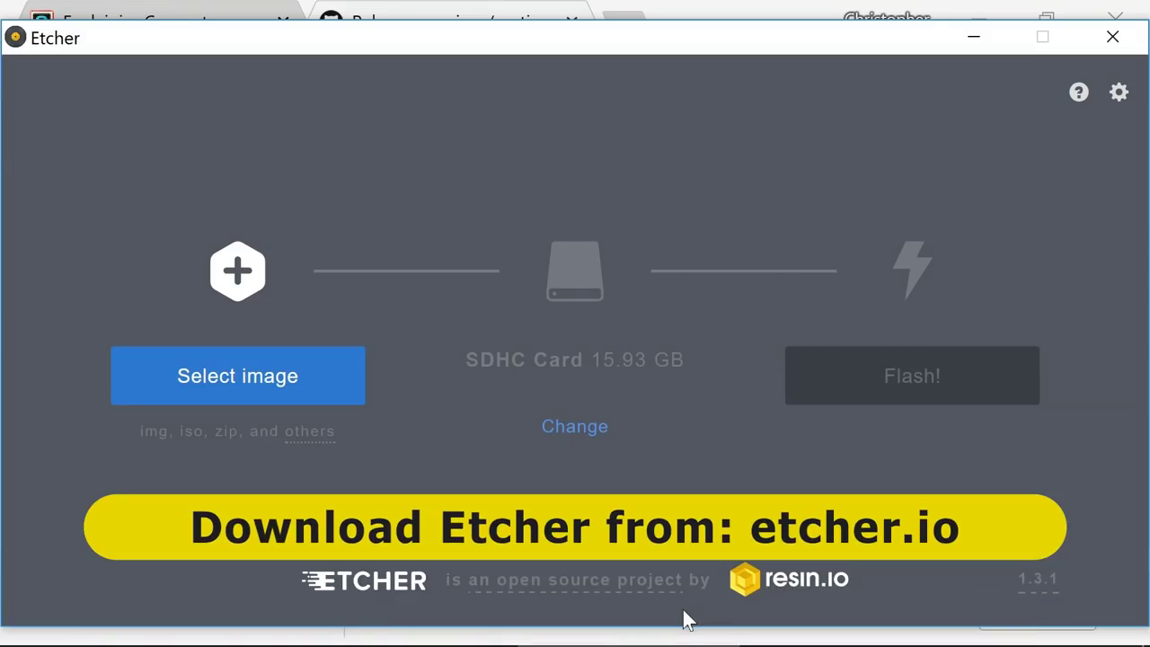
pyautogui.click(289, 379)
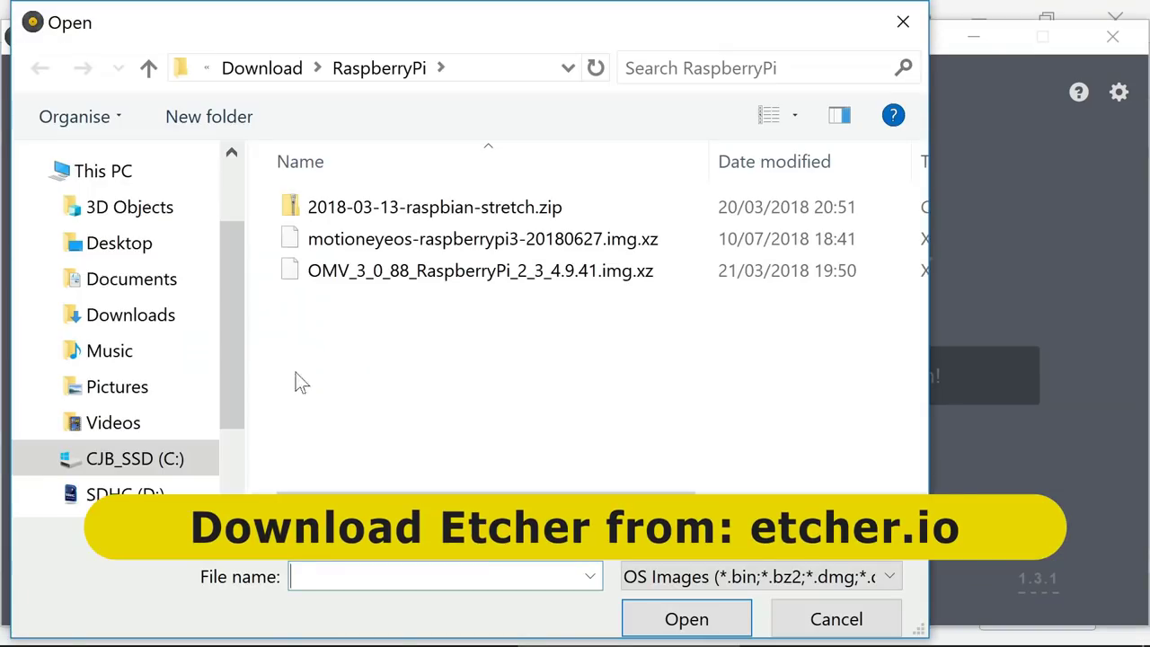
pyautogui.click(452, 241)
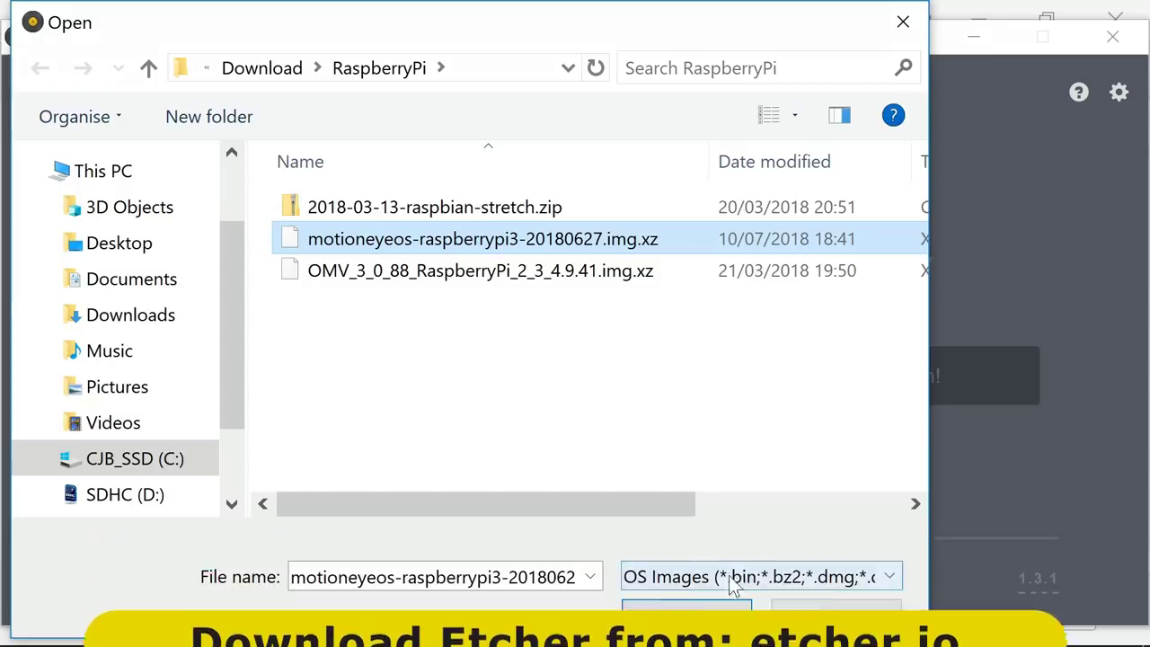
pyautogui.click(685, 618)
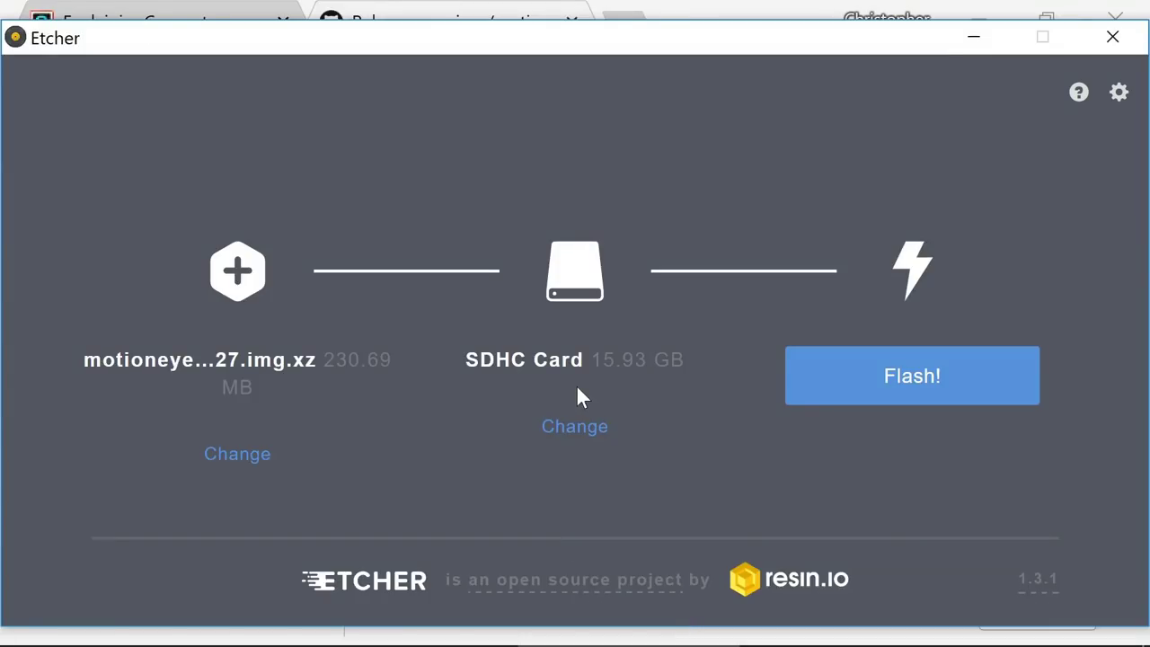
# Flash the image to the 15.93 GB SDHC card, allowing the device changes, and decline formatting drive E:.
pyautogui.click(910, 377)
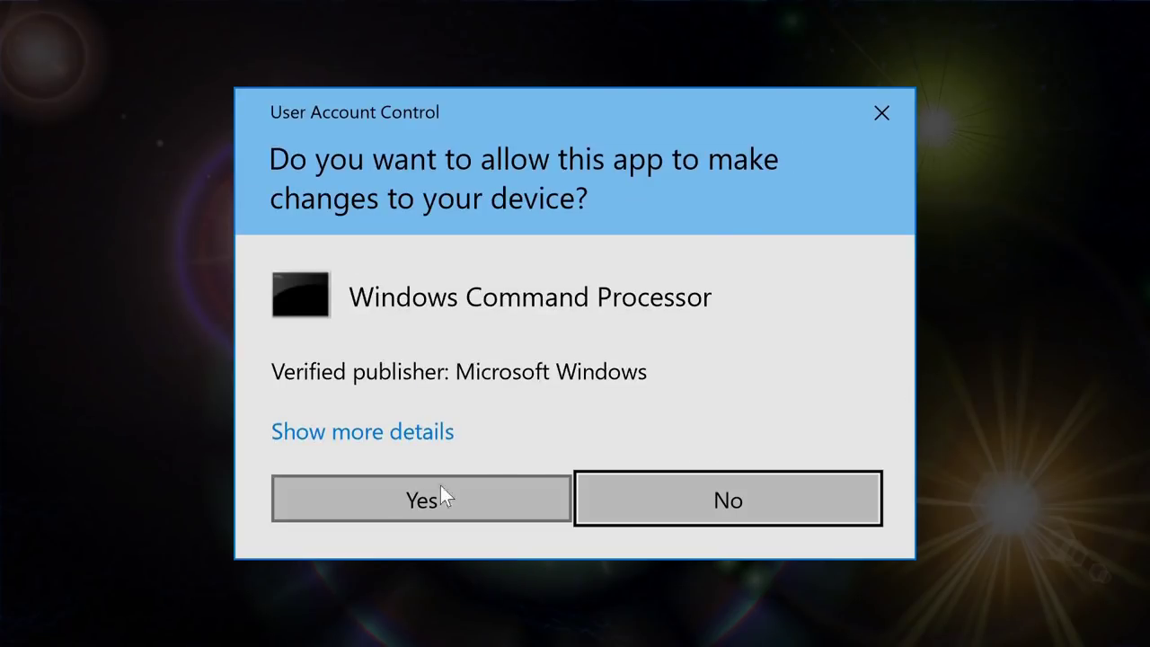
pyautogui.click(409, 502)
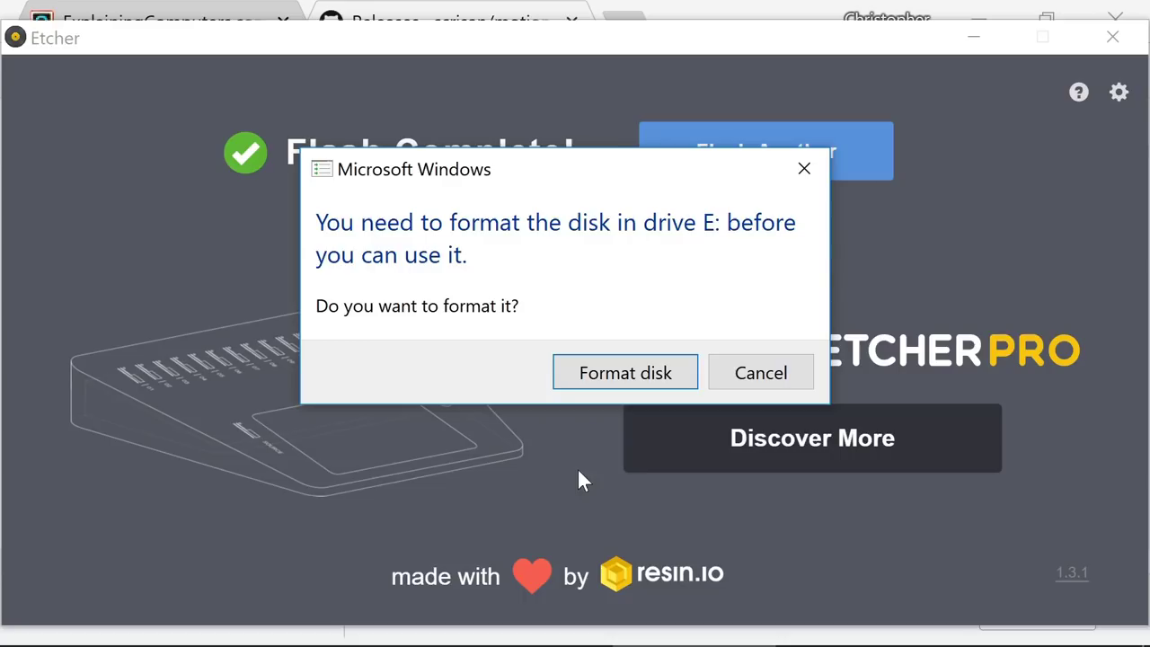
pyautogui.click(780, 378)
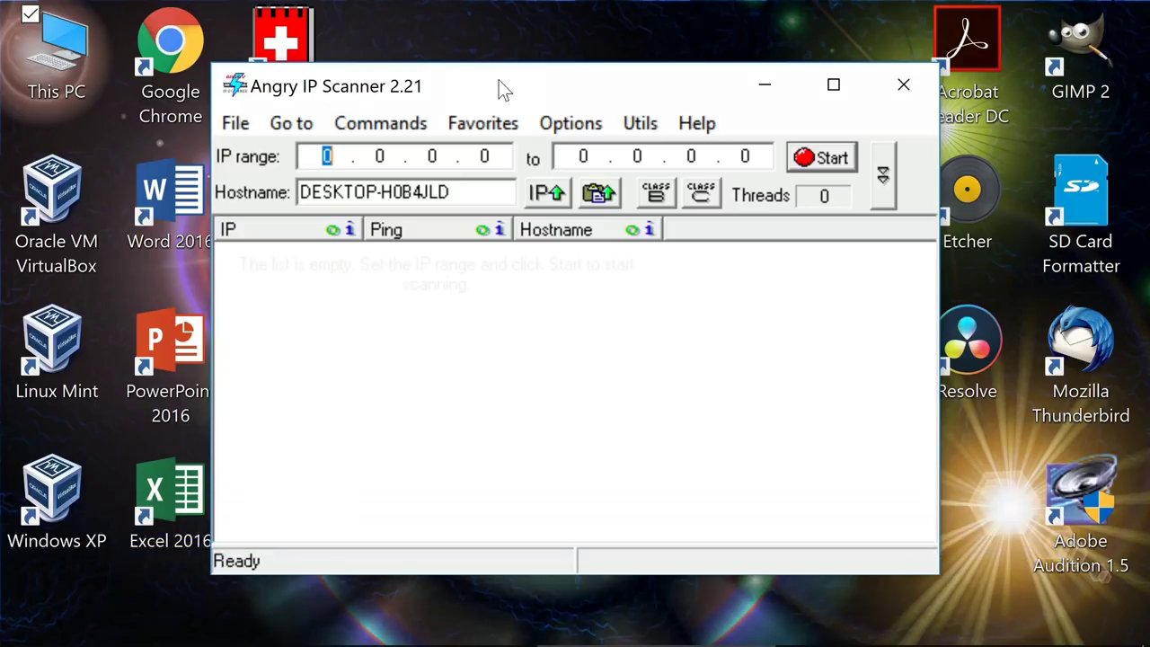
# In Angry IP Scanner, set the IP range to 192.168.1.0 to 192.168.1.30 and scan it.
pyautogui.write('192.1')
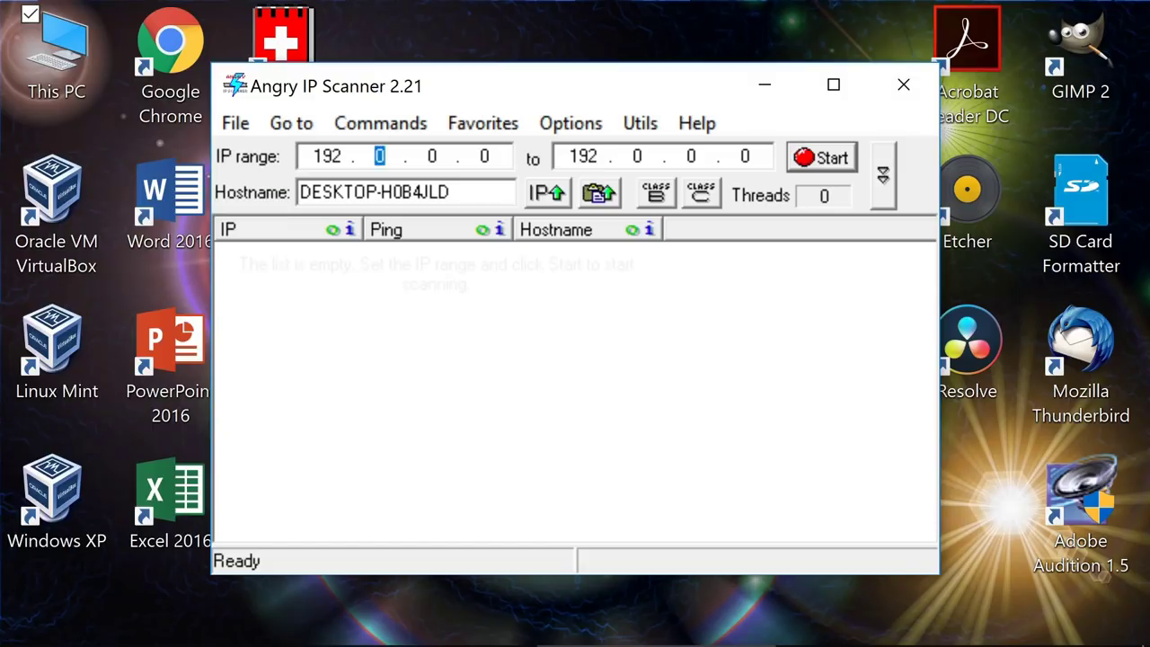
pyautogui.write('68.')
pyautogui.write('1')
pyautogui.press('Tab')
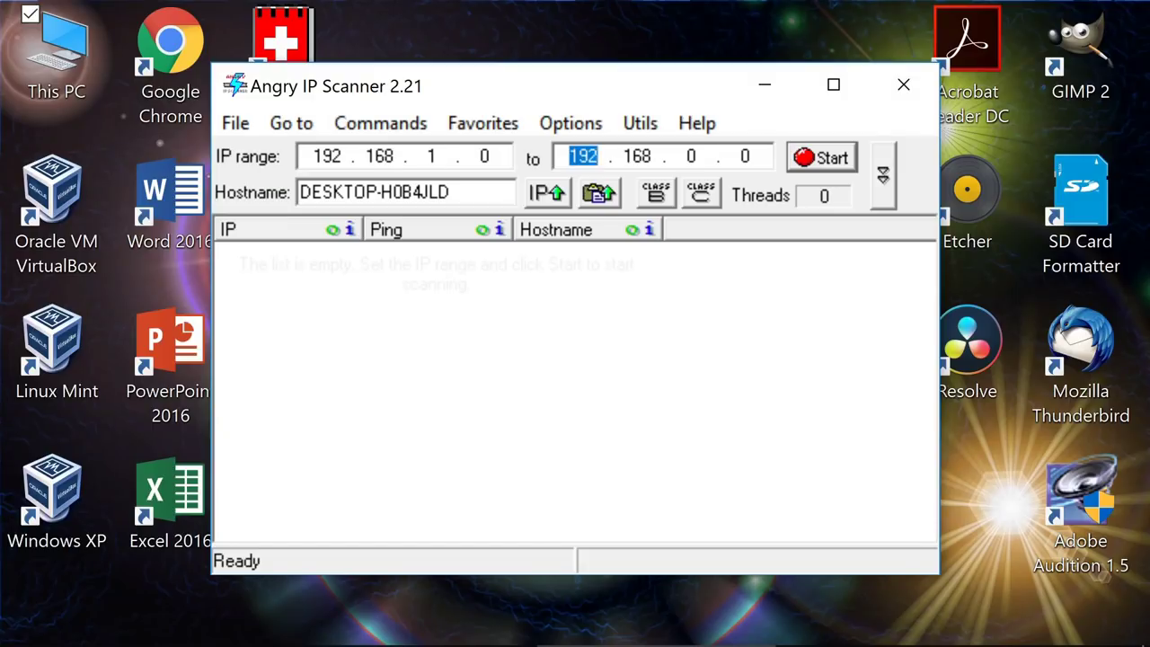
pyautogui.click(747, 157)
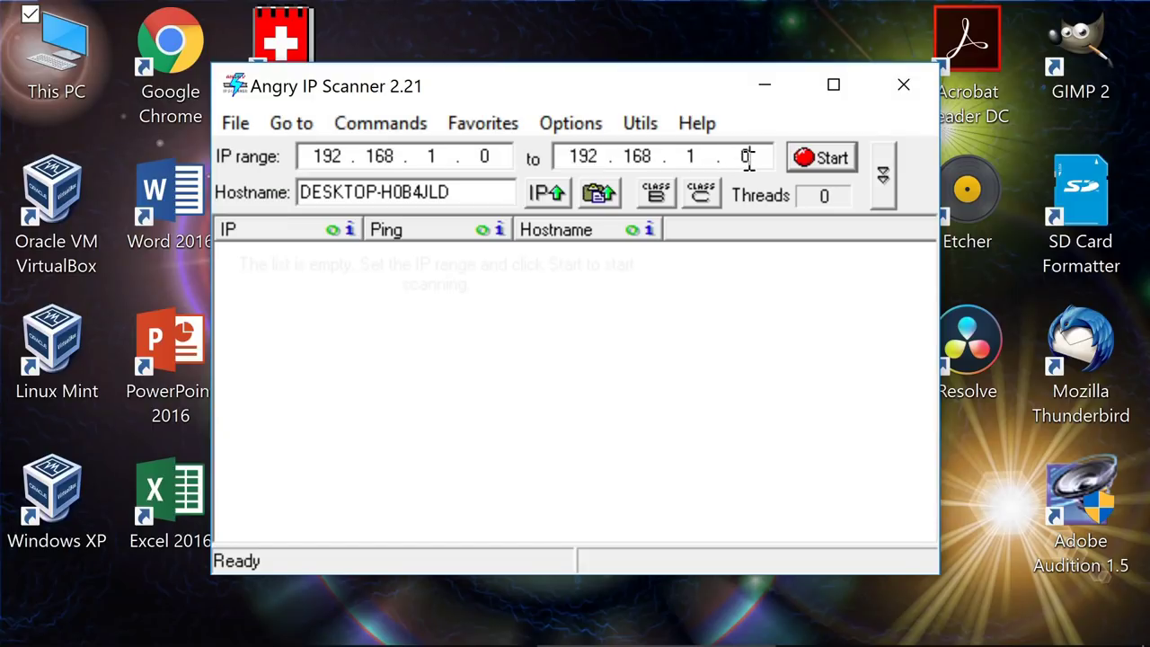
pyautogui.press('BackSpace')
pyautogui.write('30')
pyautogui.press('Tab')
pyautogui.press('Return')
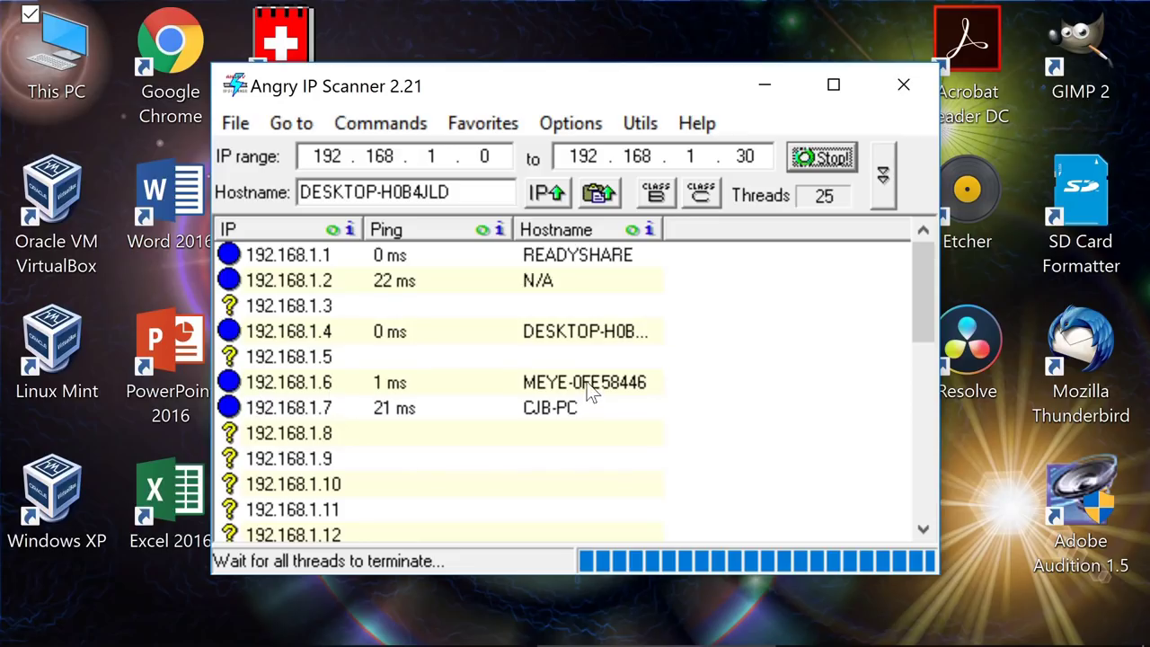
# Switch to Chrome, open 192.168.1.6 and log in to motionEye with the username and password left blank.
pyautogui.hotkey('alt', 'Tab')
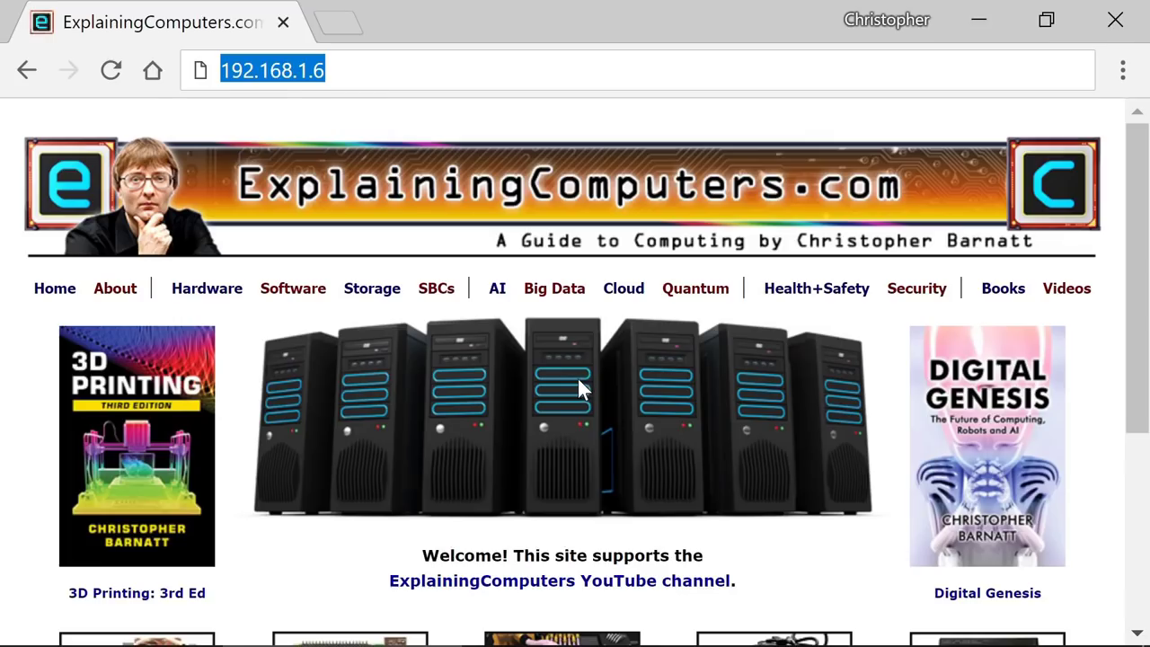
pyautogui.press('Return')
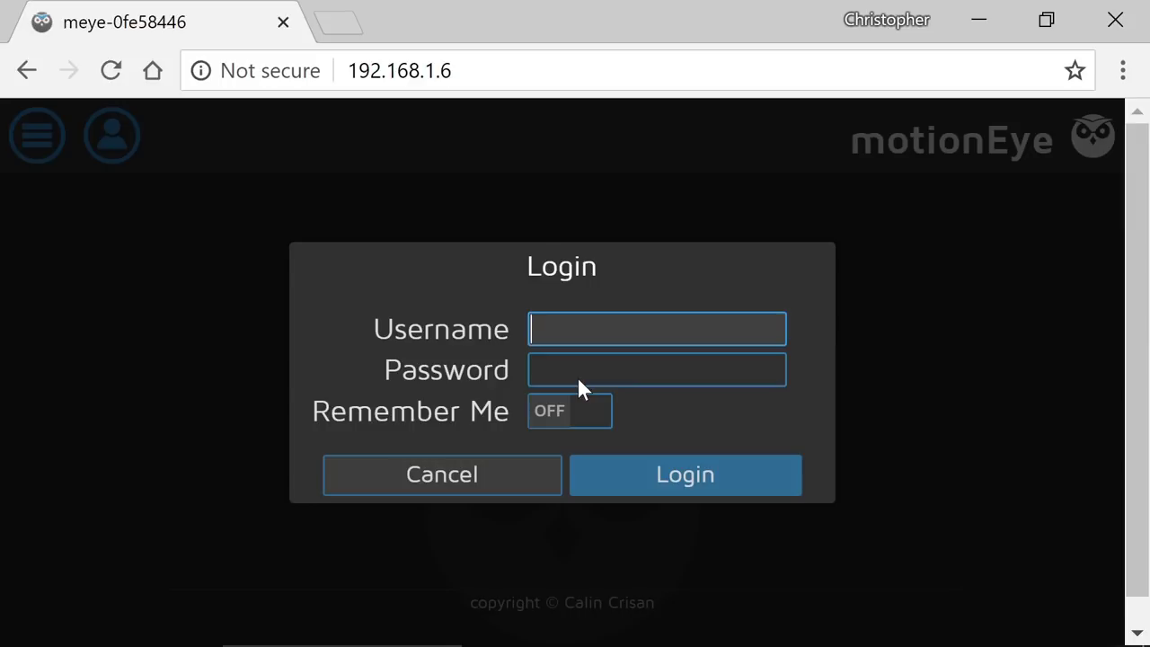
pyautogui.click(670, 483)
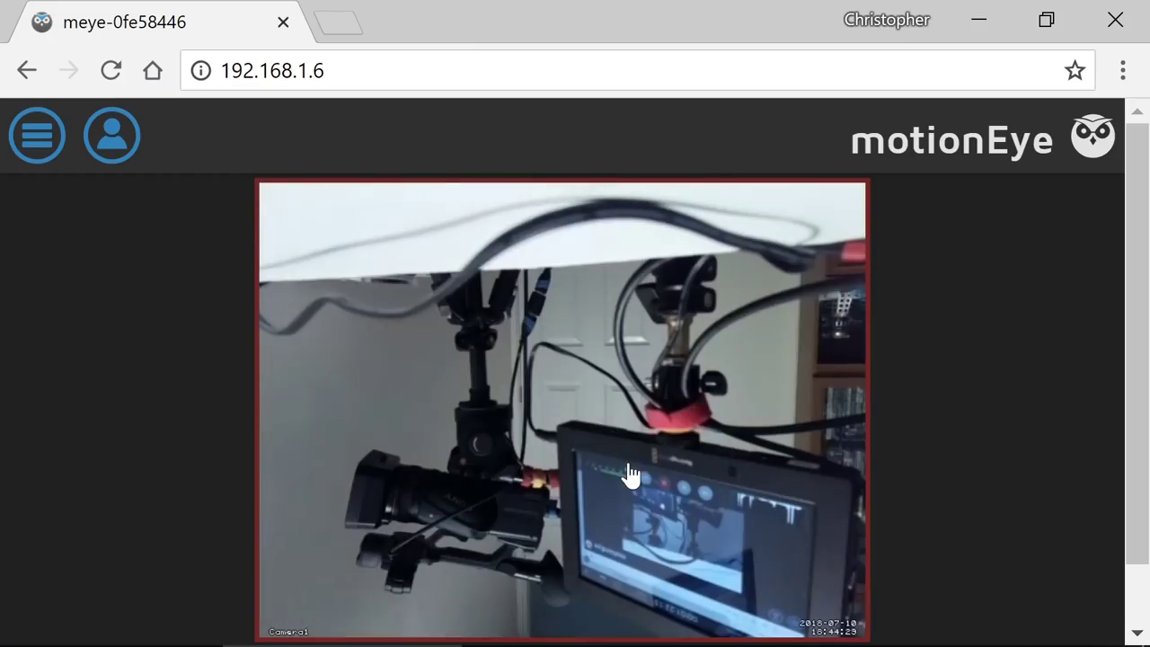
# Look at the settings available without admin rights, and log in as admin with the password left blank.
pyautogui.click(21, 146)
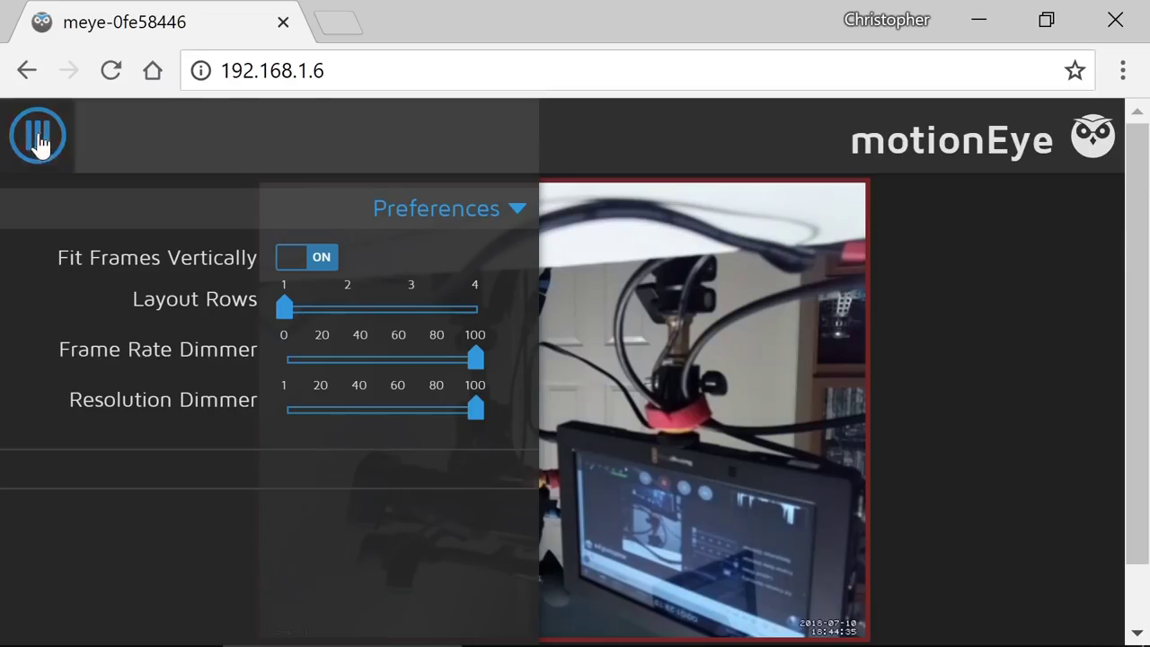
pyautogui.click(38, 137)
pyautogui.click(108, 143)
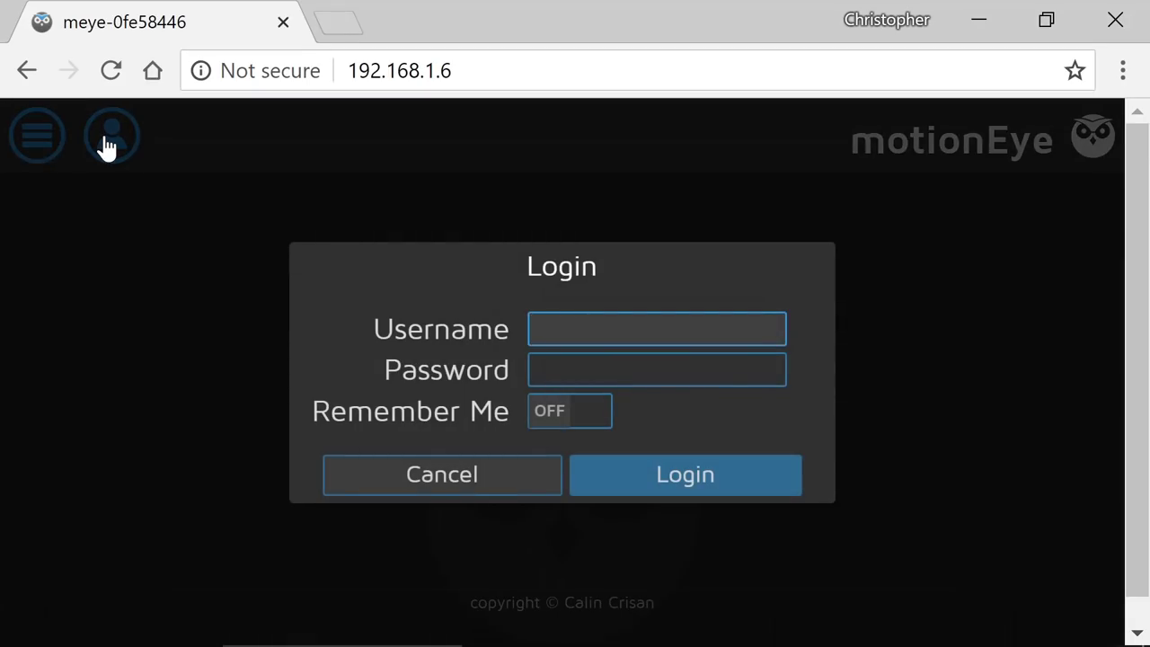
pyautogui.write('admin')
pyautogui.press('Tab')
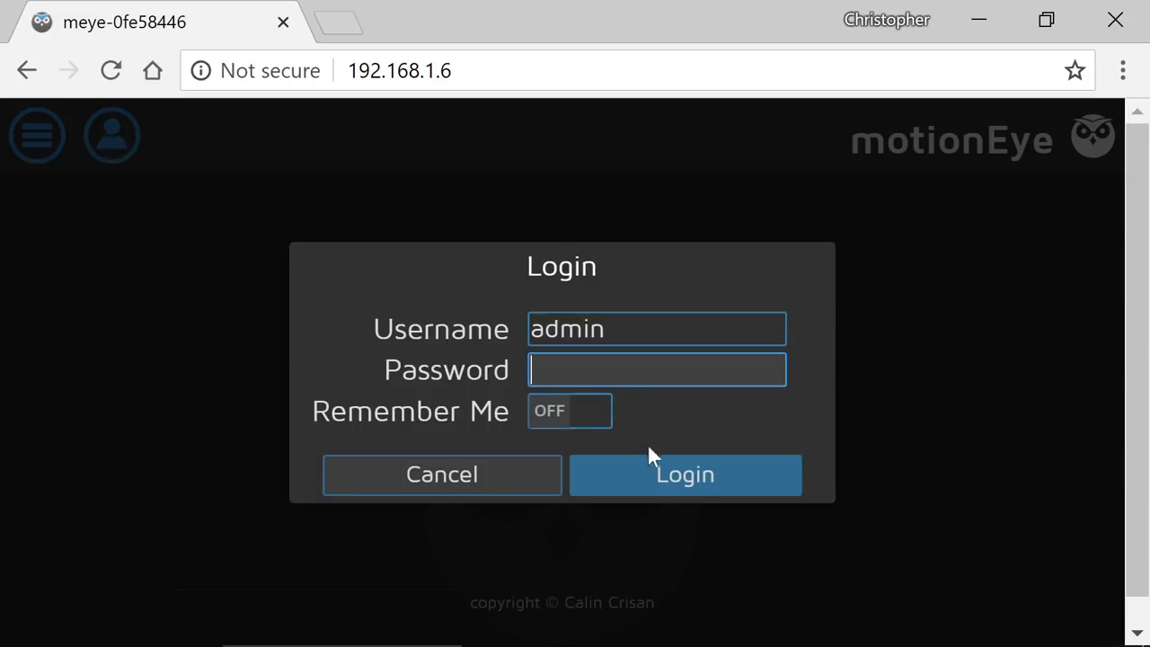
pyautogui.click(661, 465)
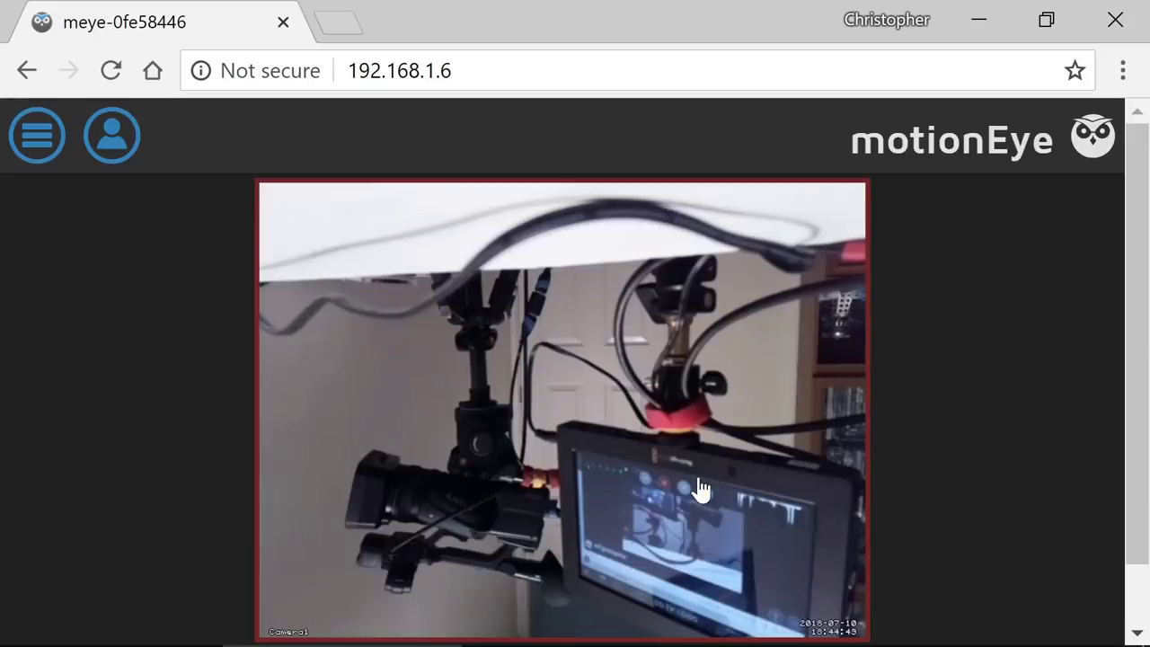
# Enable Advanced Settings in the General Settings and apply the change.
pyautogui.click(36, 143)
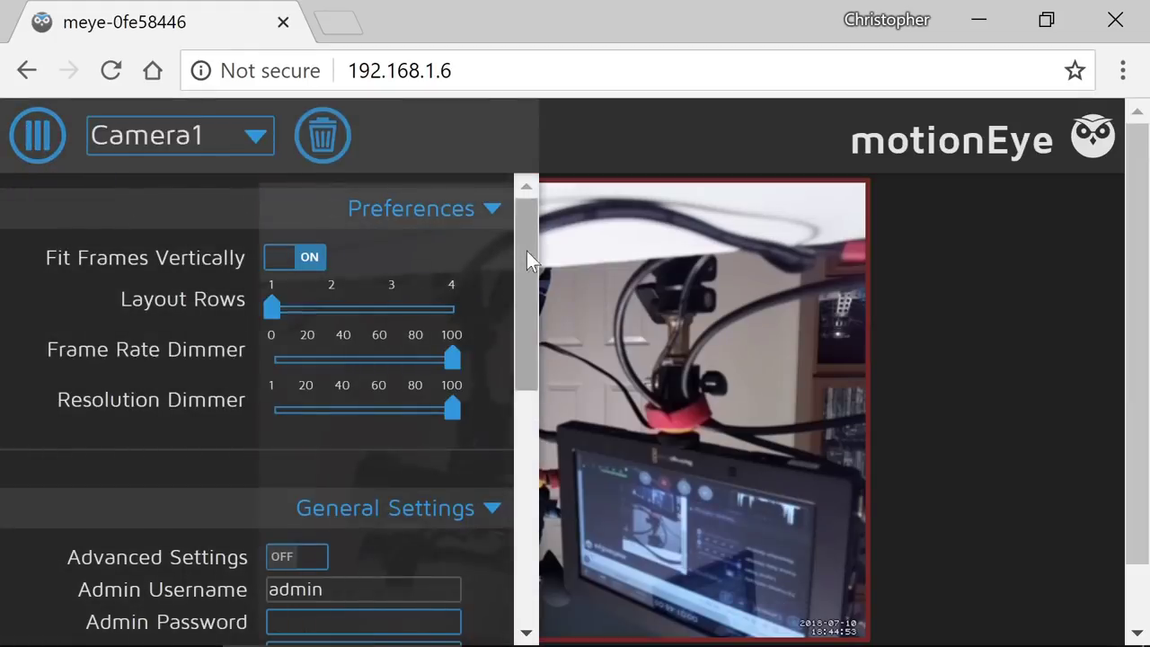
pyautogui.moveTo(528, 257); pyautogui.dragTo(520, 367)
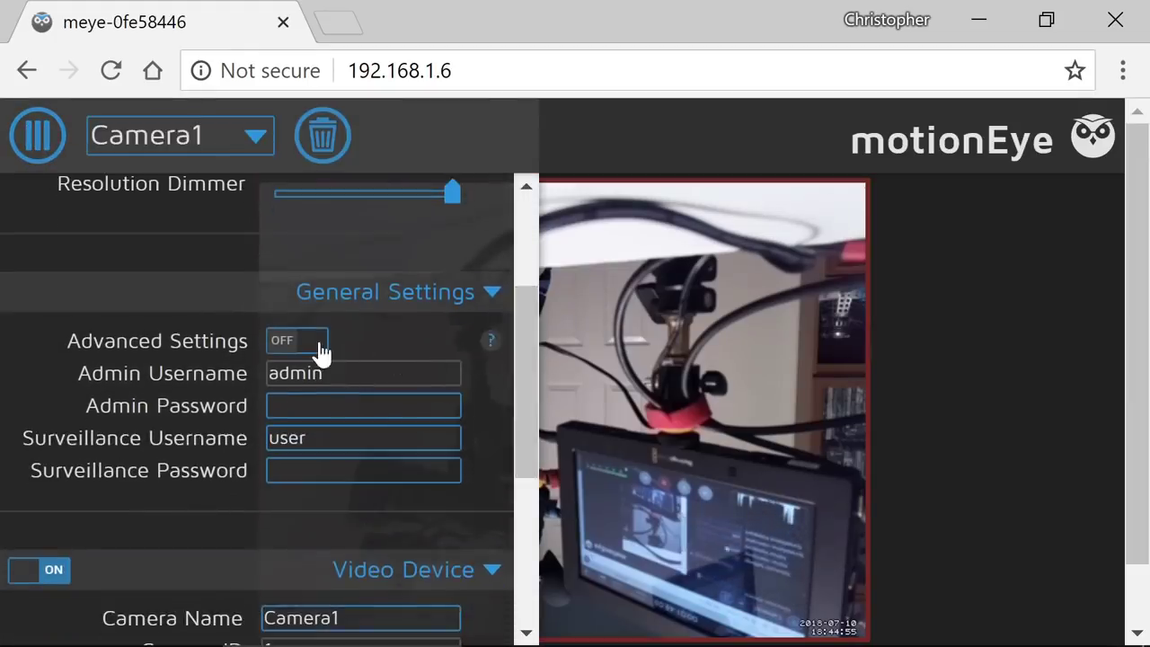
pyautogui.click(319, 351)
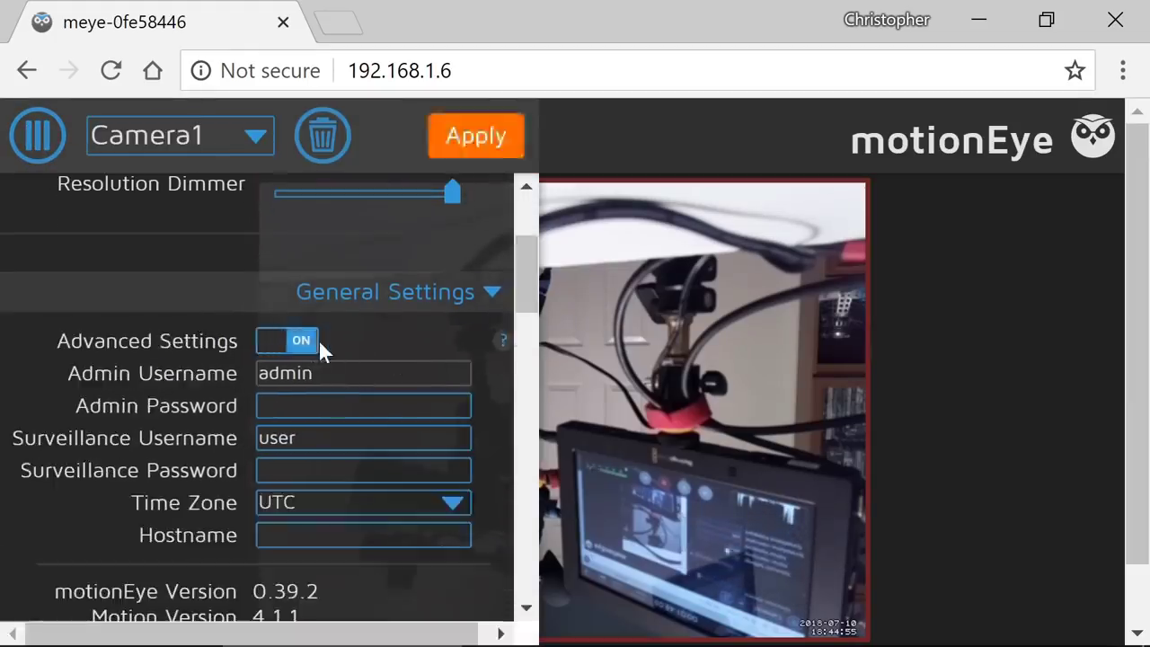
pyautogui.click(490, 151)
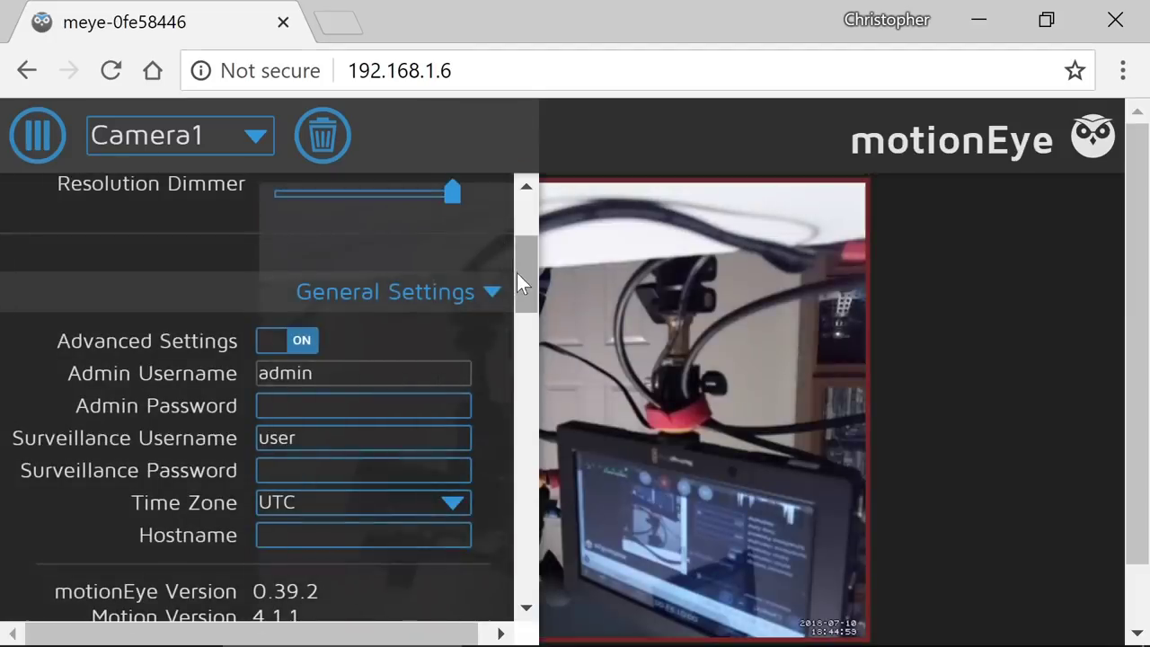
# Set Camera1's video resolution to 1280x720, rotation to 180° and frame rate to 25, apply the changes and show the full camera view.
pyautogui.moveTo(517, 273); pyautogui.dragTo(525, 210)
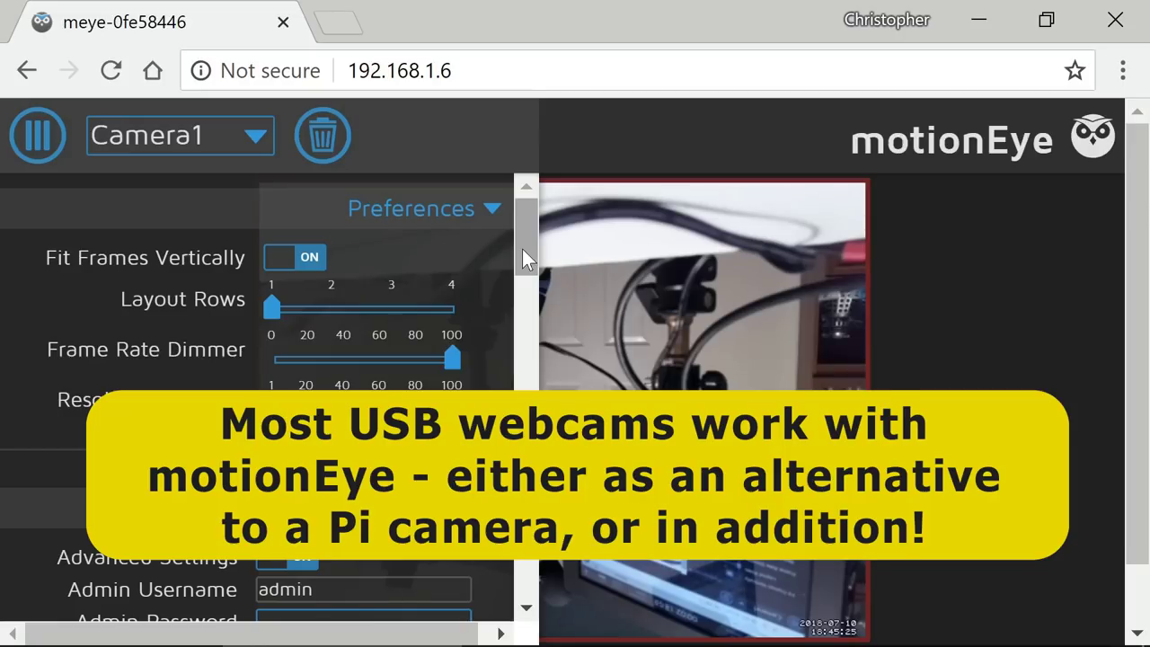
pyautogui.moveTo(522, 250); pyautogui.dragTo(598, 470)
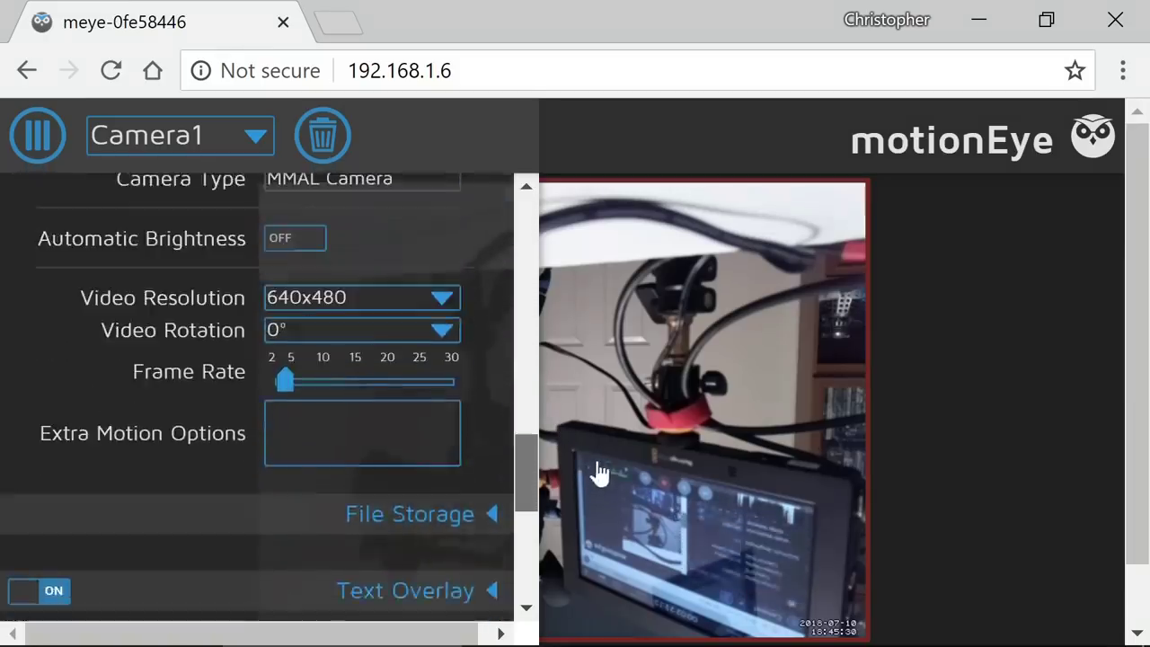
pyautogui.click(442, 308)
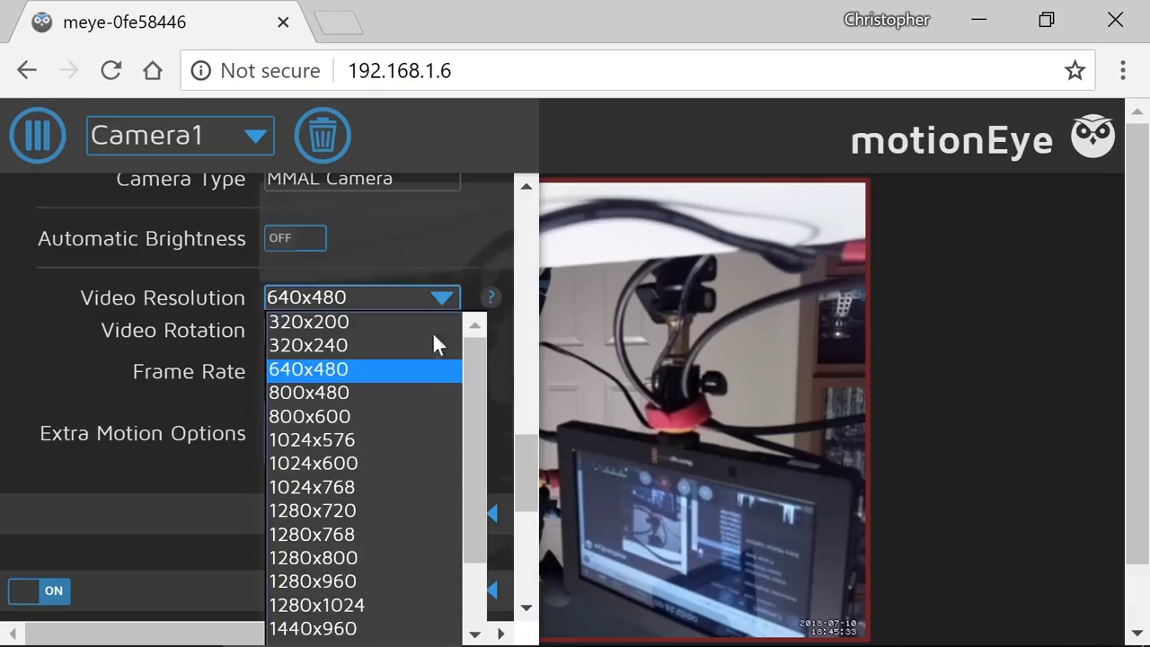
pyautogui.click(368, 511)
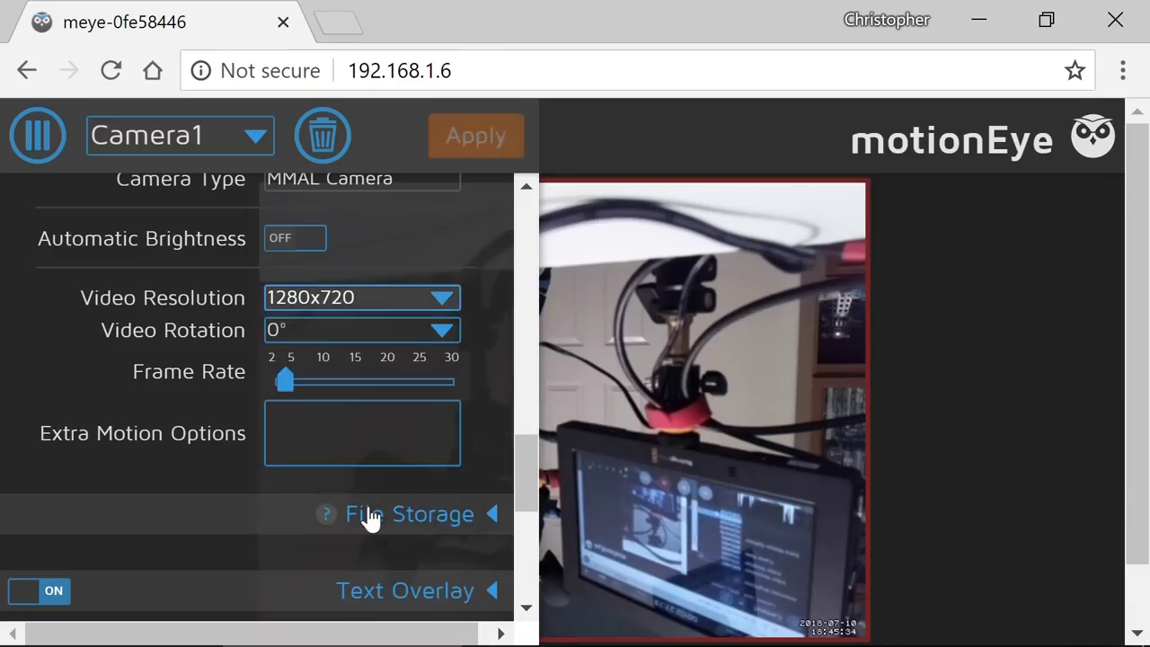
pyautogui.click(441, 334)
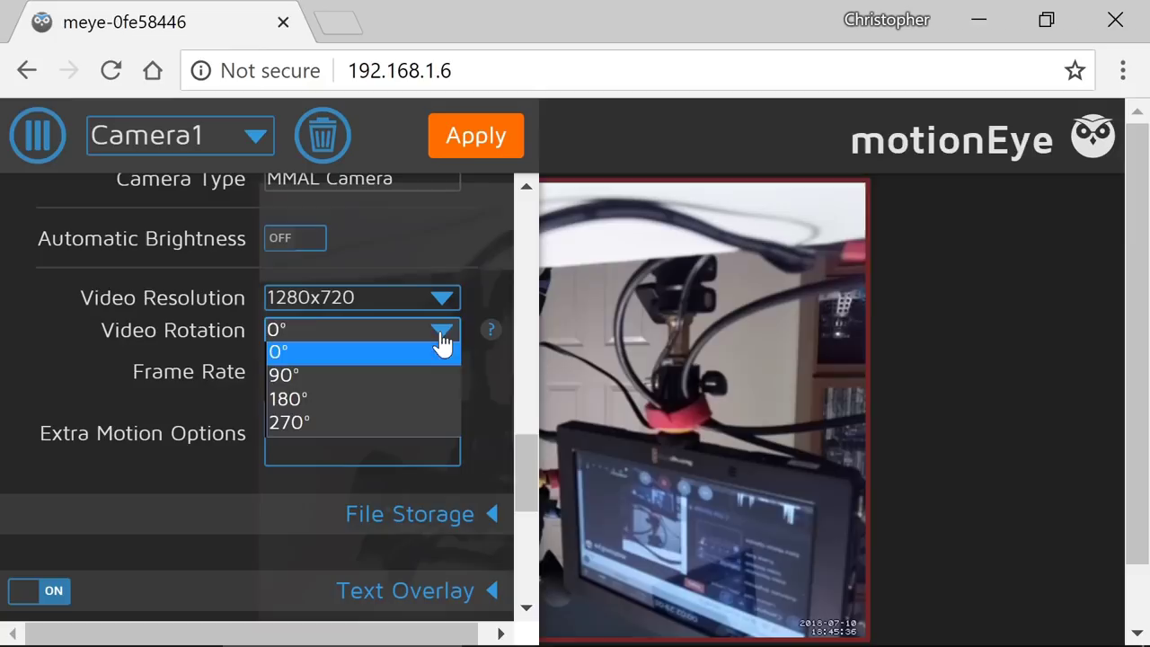
pyautogui.click(340, 398)
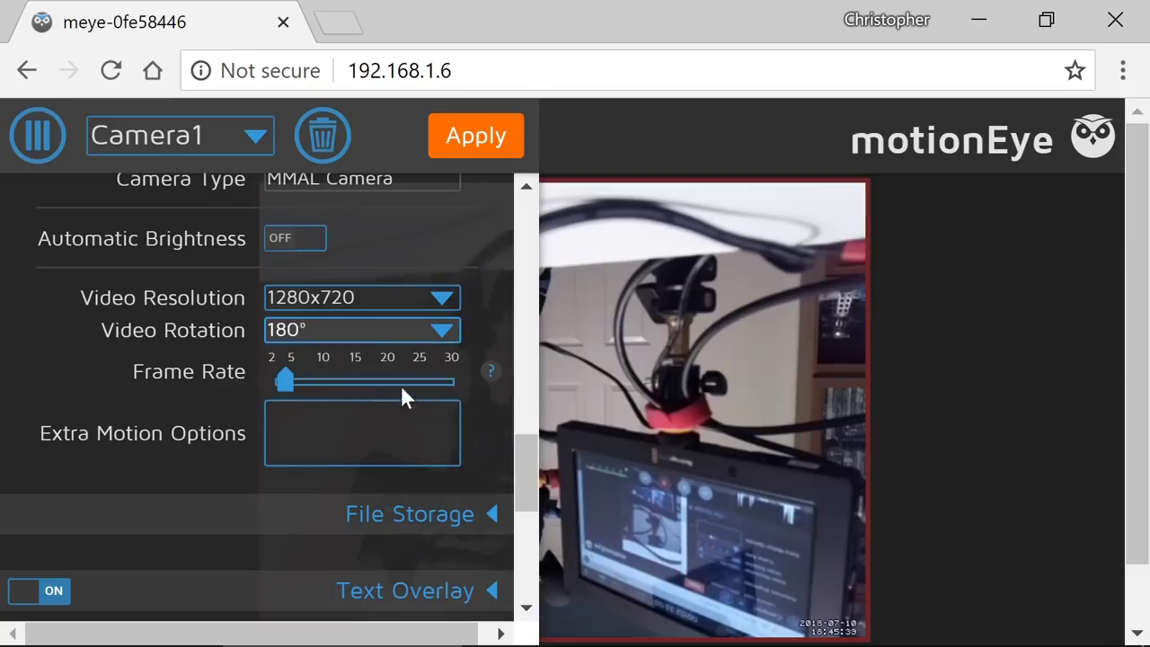
pyautogui.moveTo(314, 393); pyautogui.dragTo(421, 395)
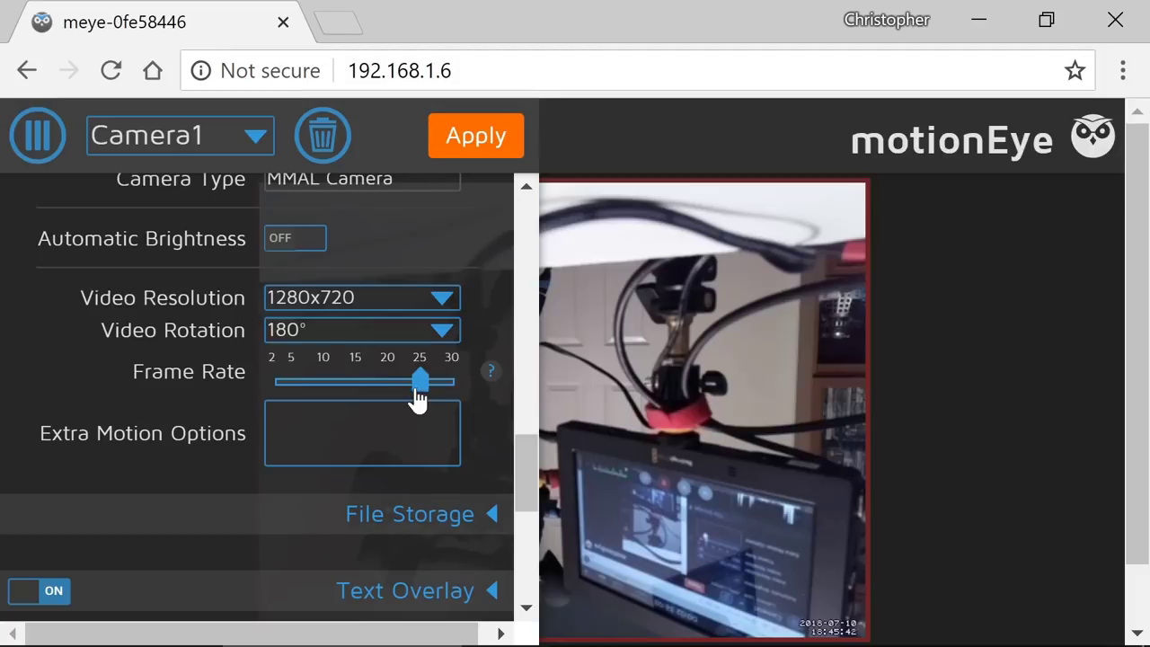
pyautogui.click(495, 141)
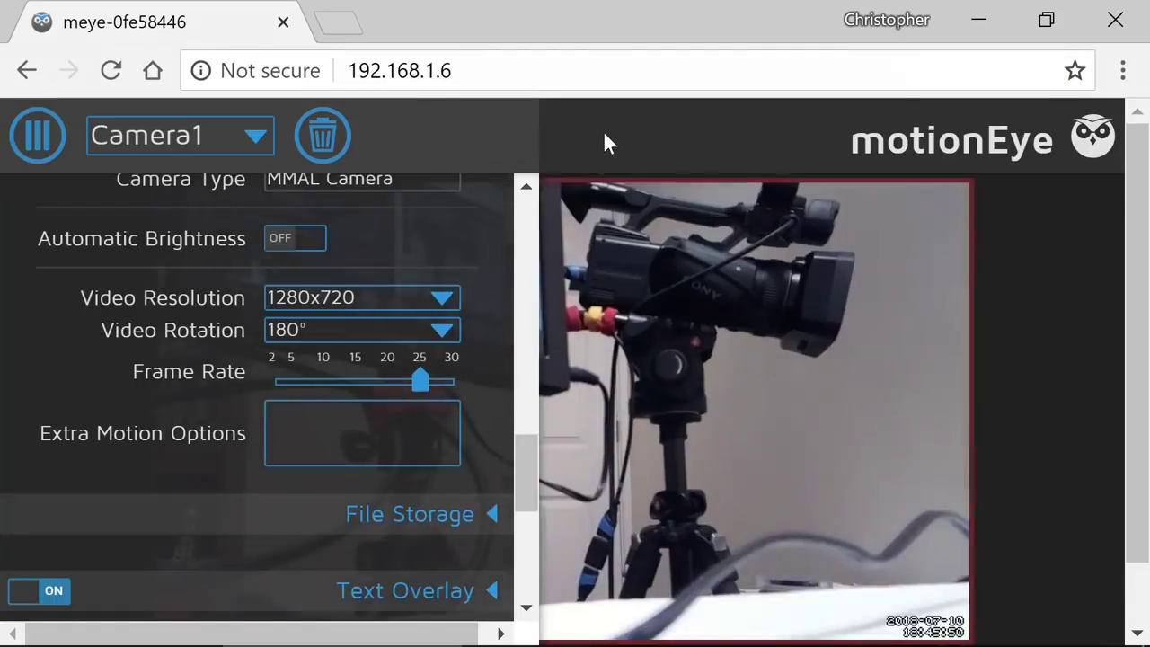
pyautogui.click(34, 141)
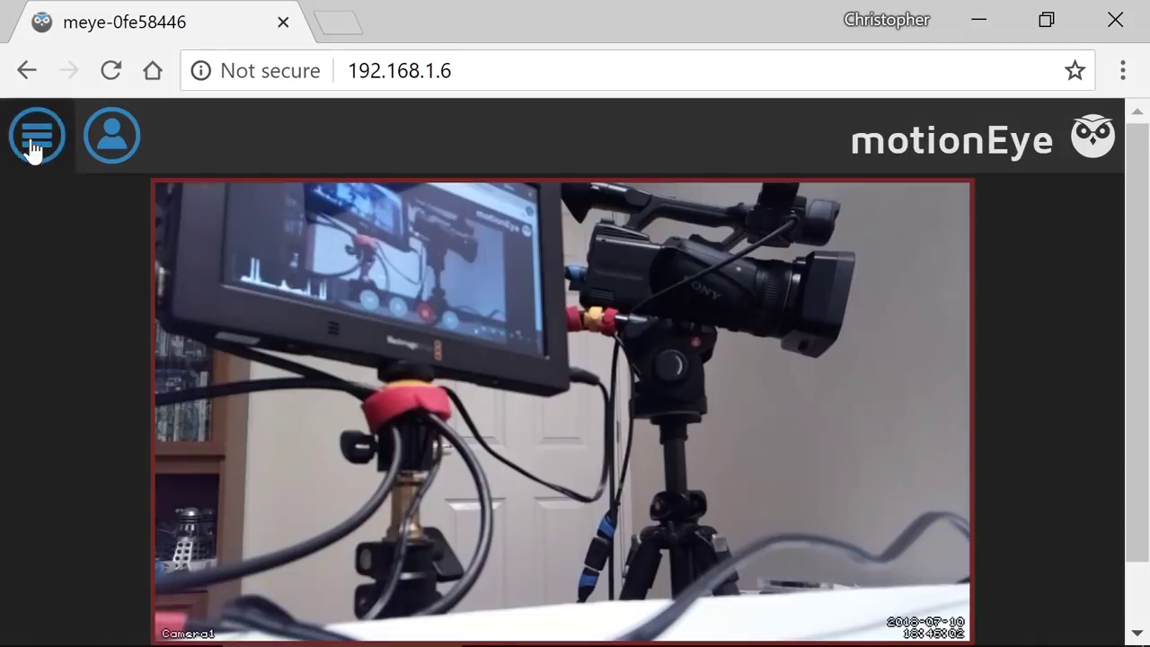
# Set the Frame Change Threshold for motion detection to about 3% and apply the change.
pyautogui.click(33, 143)
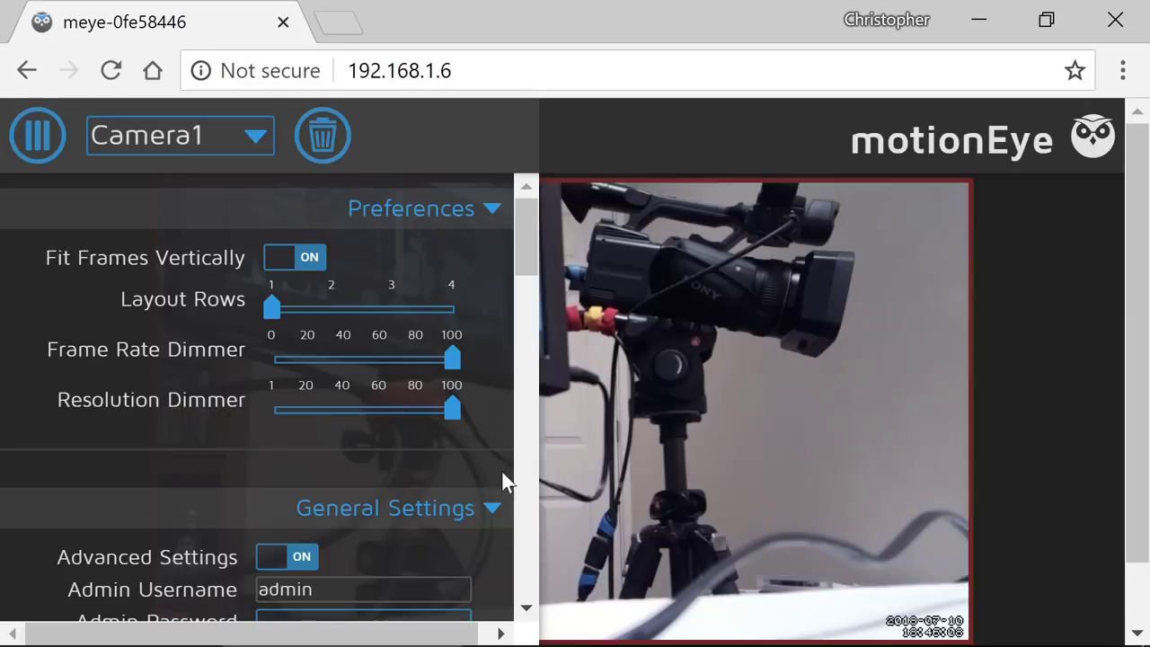
pyautogui.moveTo(526, 244); pyautogui.dragTo(511, 583)
pyautogui.click(490, 422)
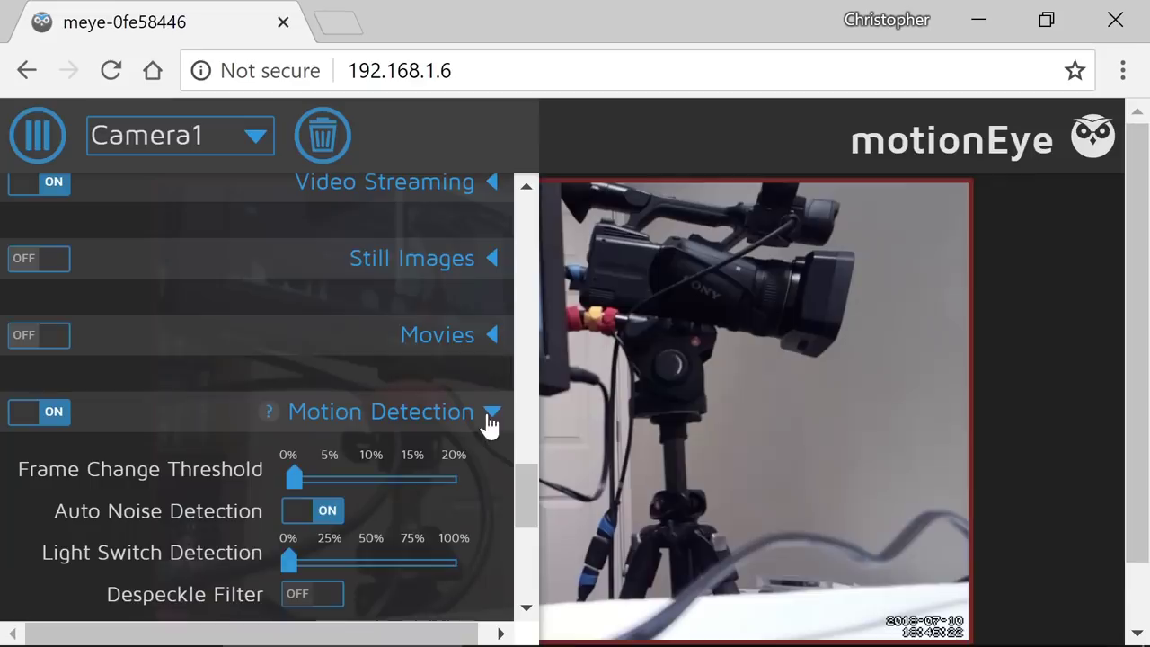
pyautogui.moveTo(521, 484); pyautogui.dragTo(522, 509)
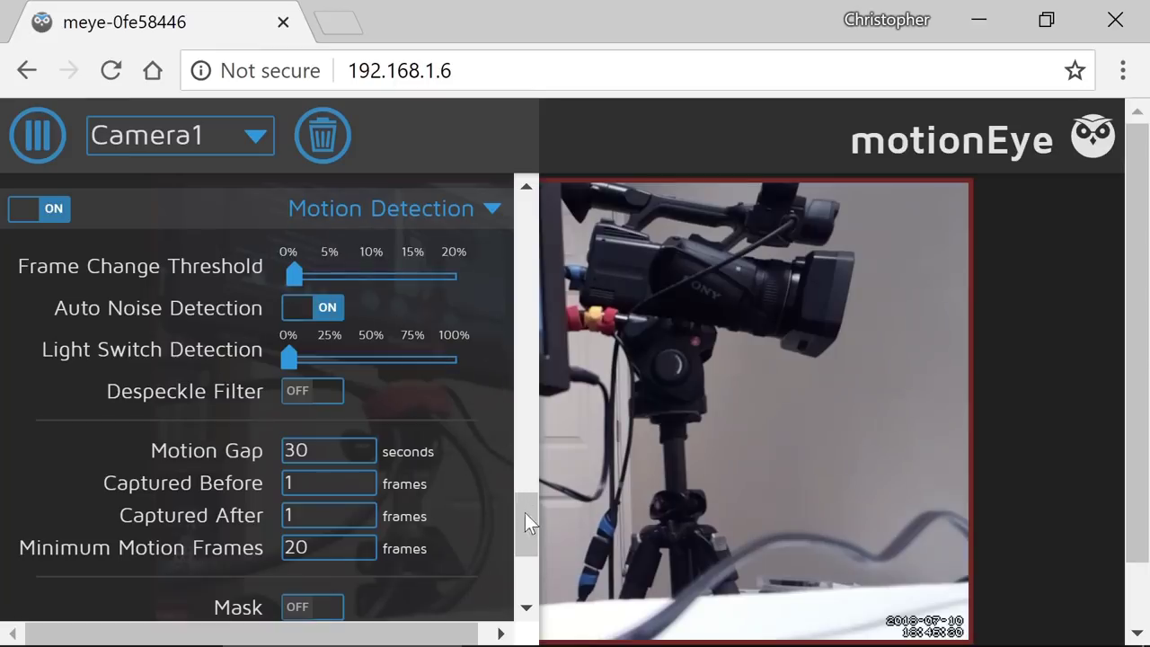
pyautogui.moveTo(304, 285); pyautogui.dragTo(321, 290)
pyautogui.click(454, 134)
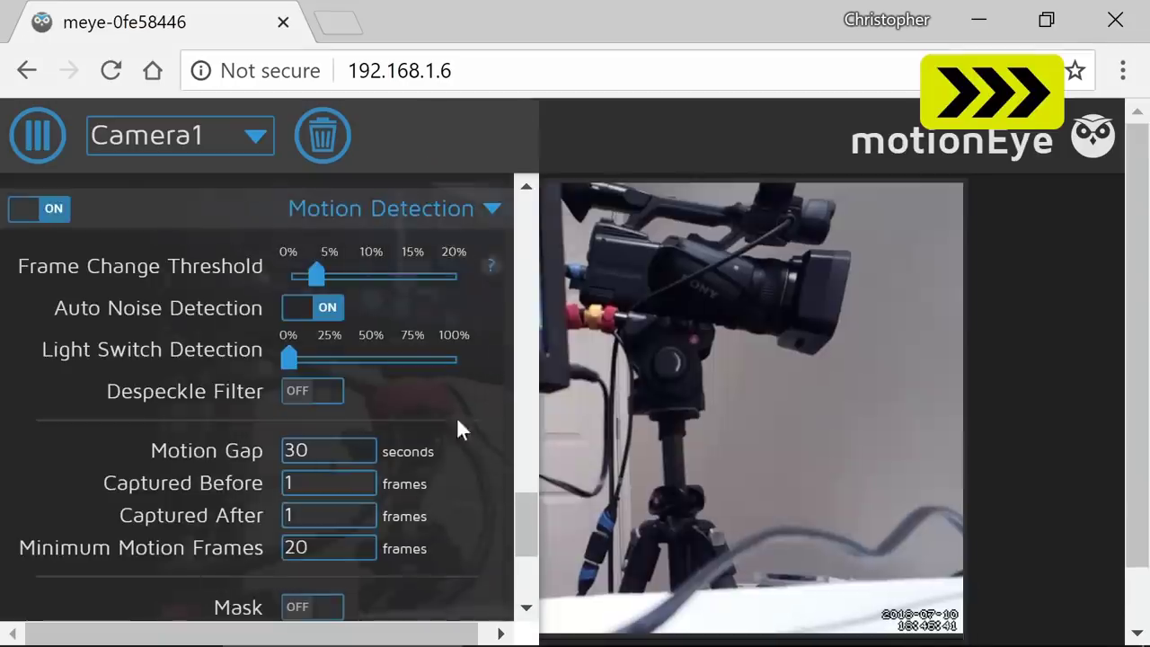
# Enable Still Images with the capture mode set to Motion Triggered and apply the changes.
pyautogui.moveTo(530, 514); pyautogui.dragTo(405, 475)
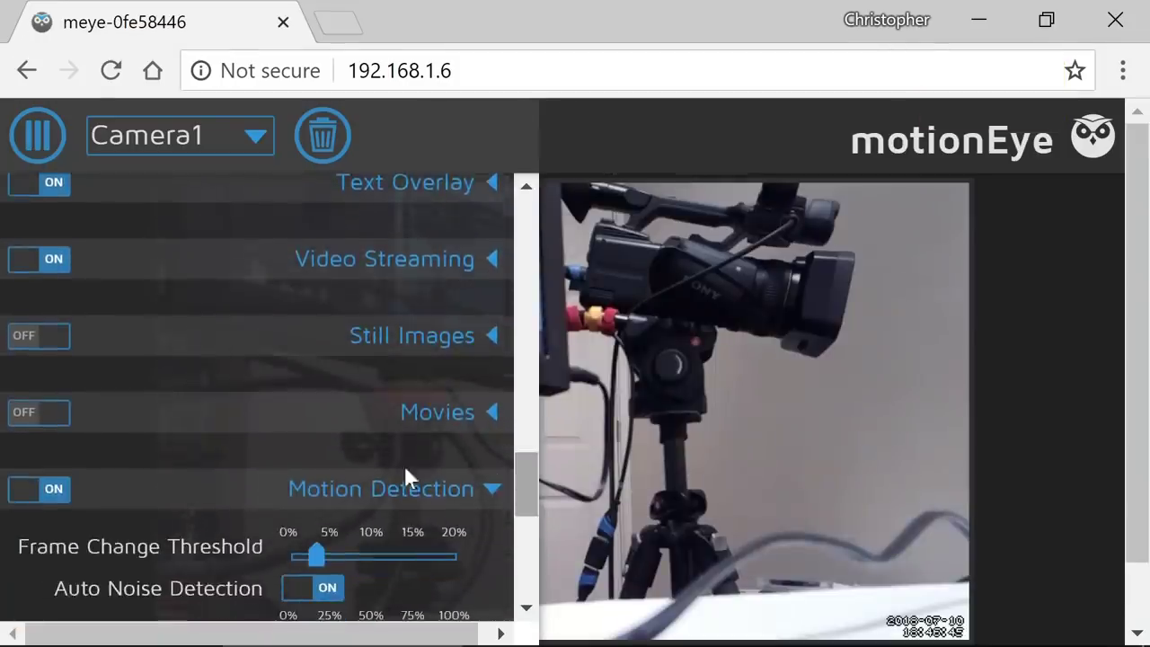
pyautogui.click(58, 345)
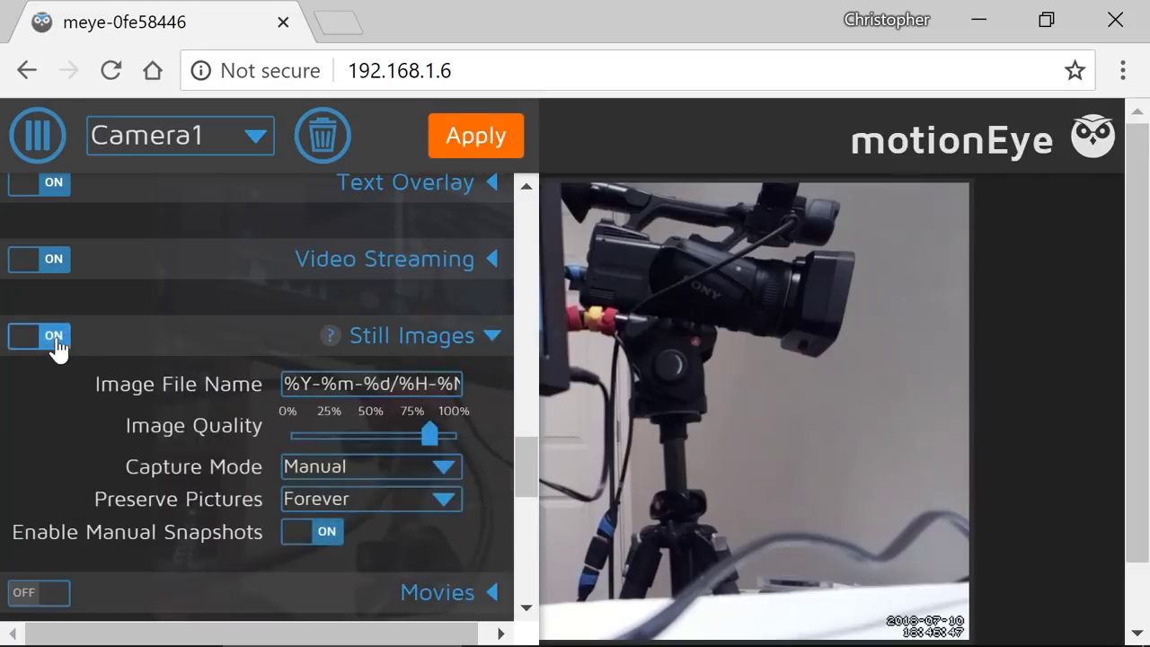
pyautogui.click(442, 471)
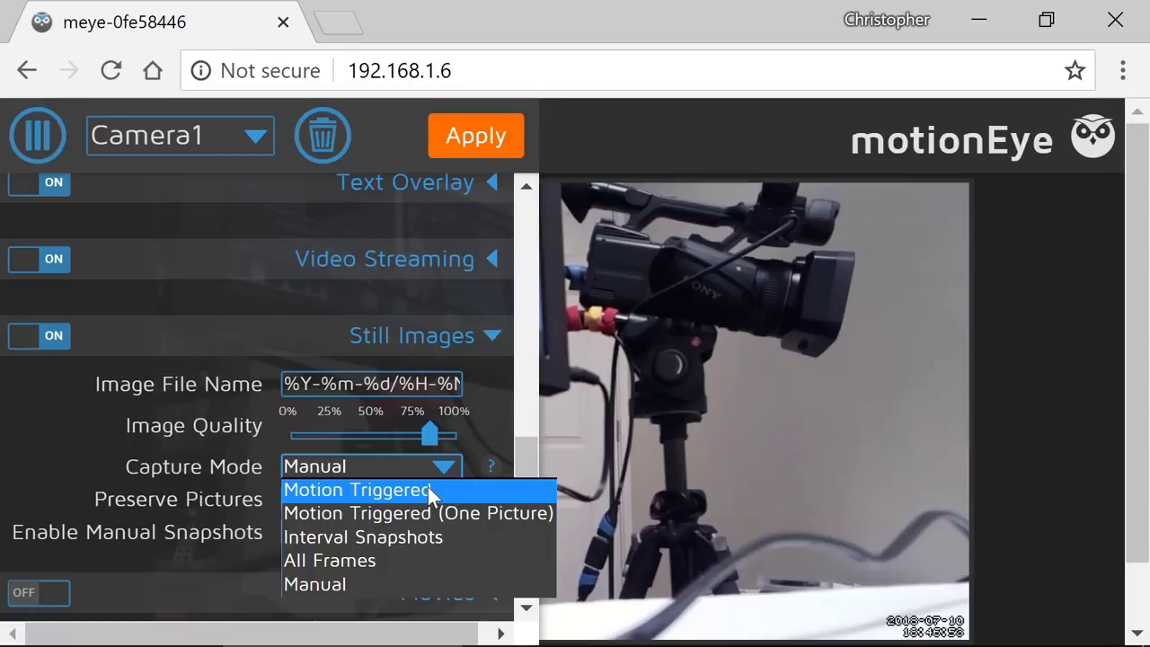
pyautogui.click(429, 487)
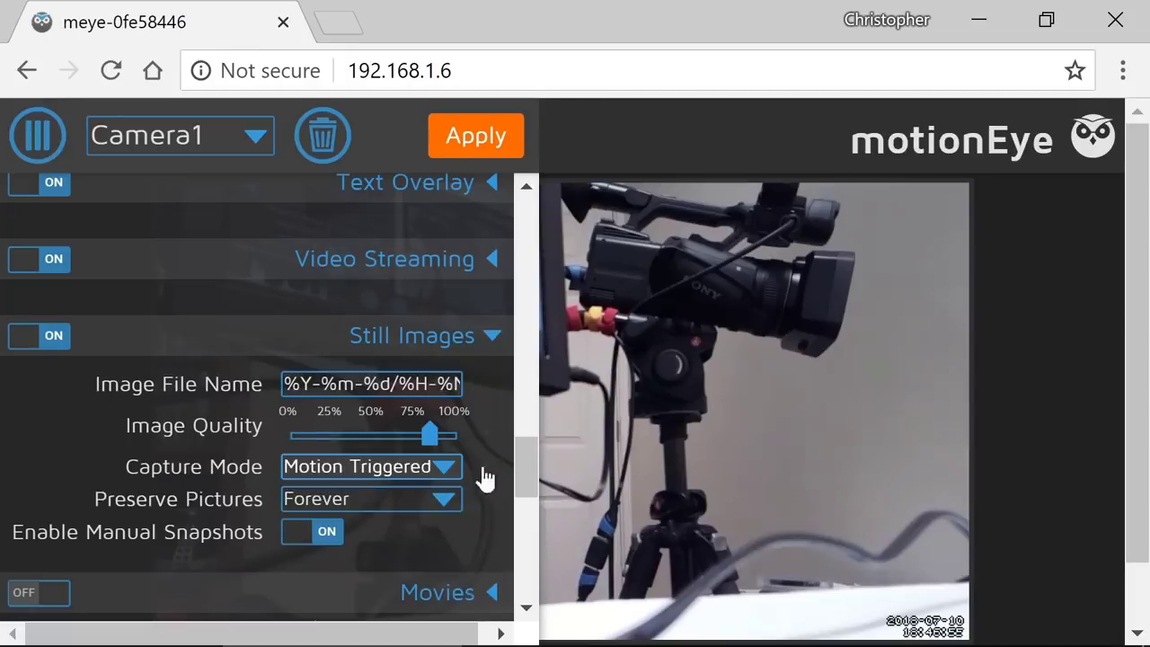
pyautogui.click(473, 137)
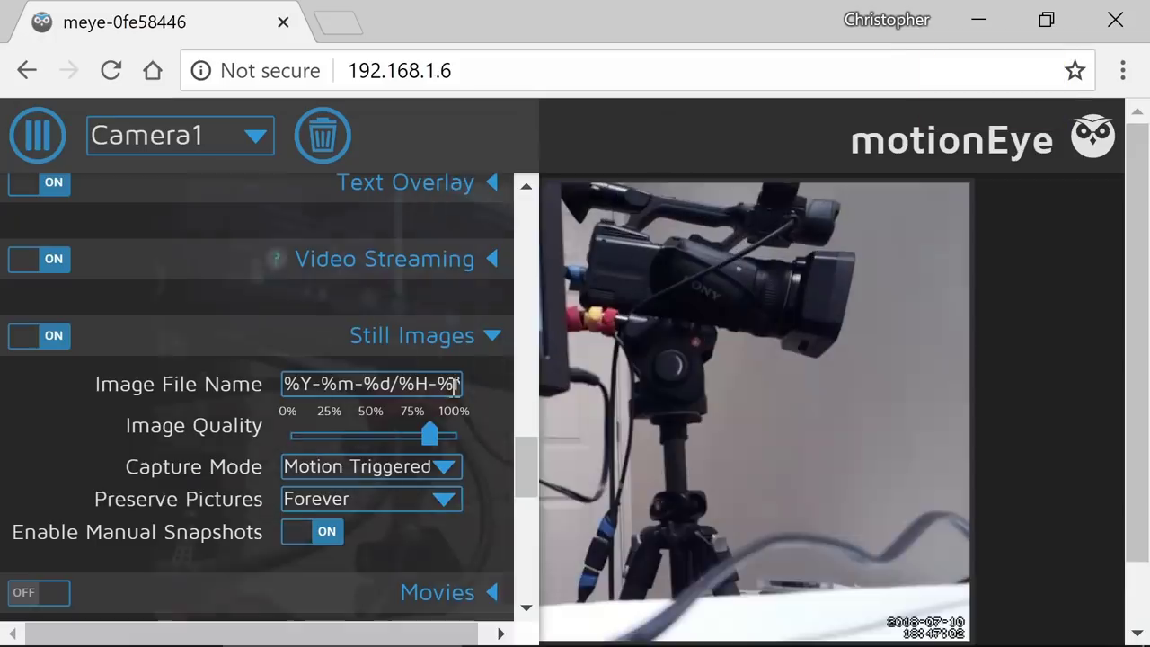
# Enable Movies with a maximum movie length of 7 seconds and apply the changes.
pyautogui.moveTo(526, 465); pyautogui.dragTo(522, 510)
pyautogui.click(54, 286)
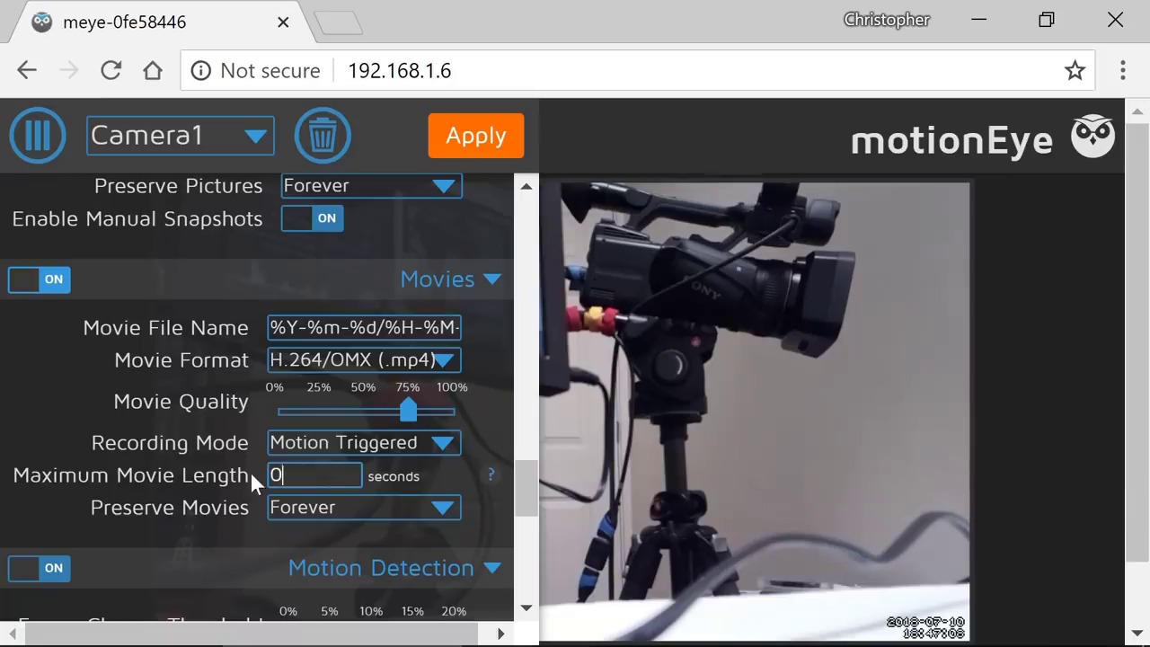
pyautogui.doubleClick(296, 482)
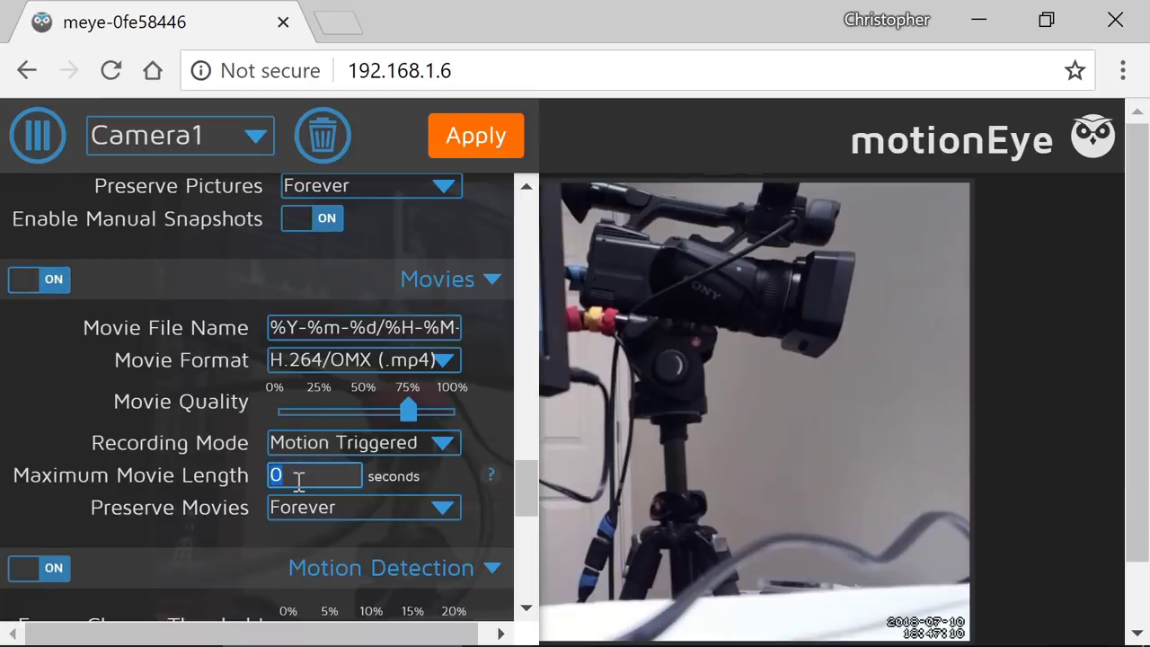
pyautogui.press('Tab')
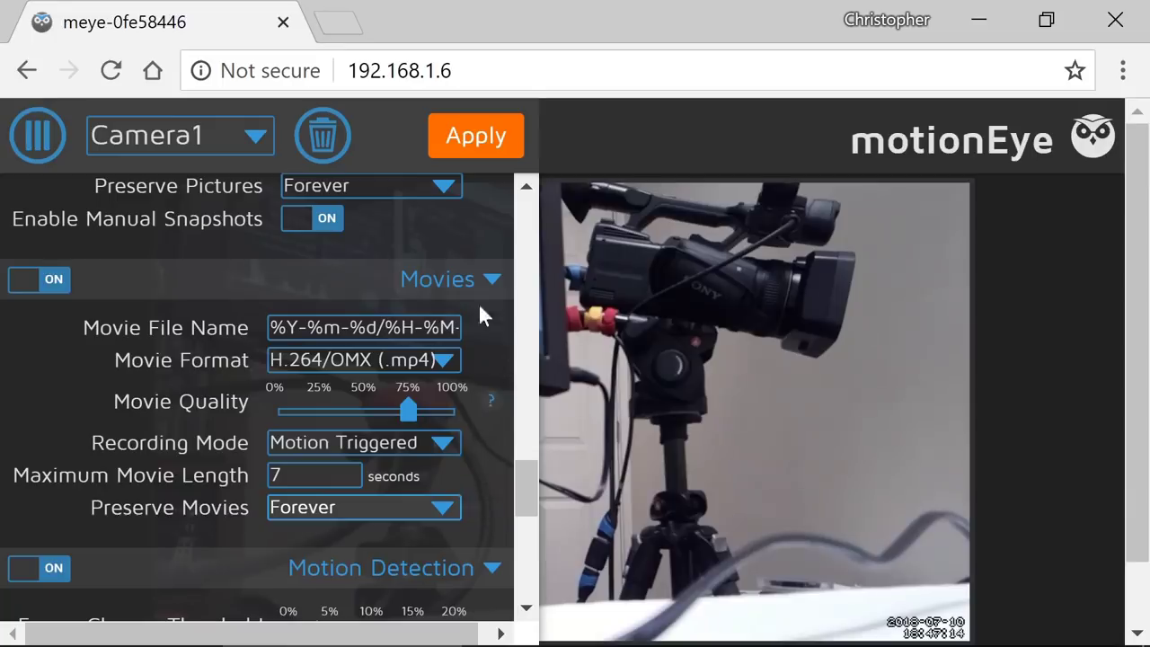
pyautogui.click(486, 139)
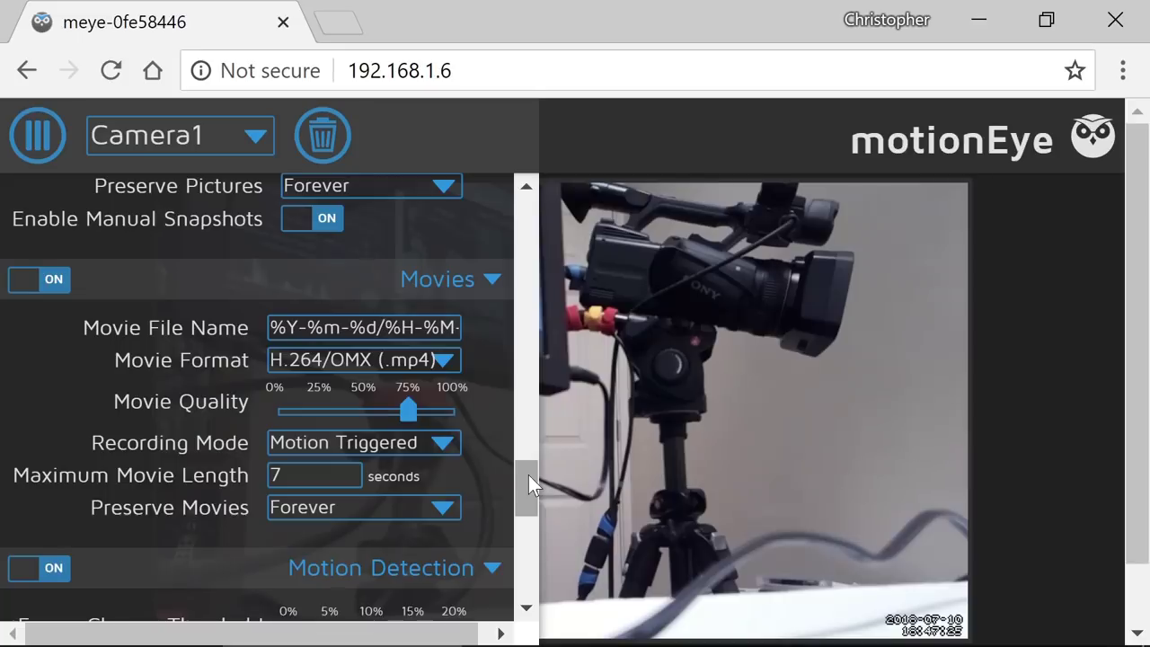
# Check the Preserve Movies retention options without changing them and close the settings to show the full camera view.
pyautogui.scroll(-3, 528, 478)
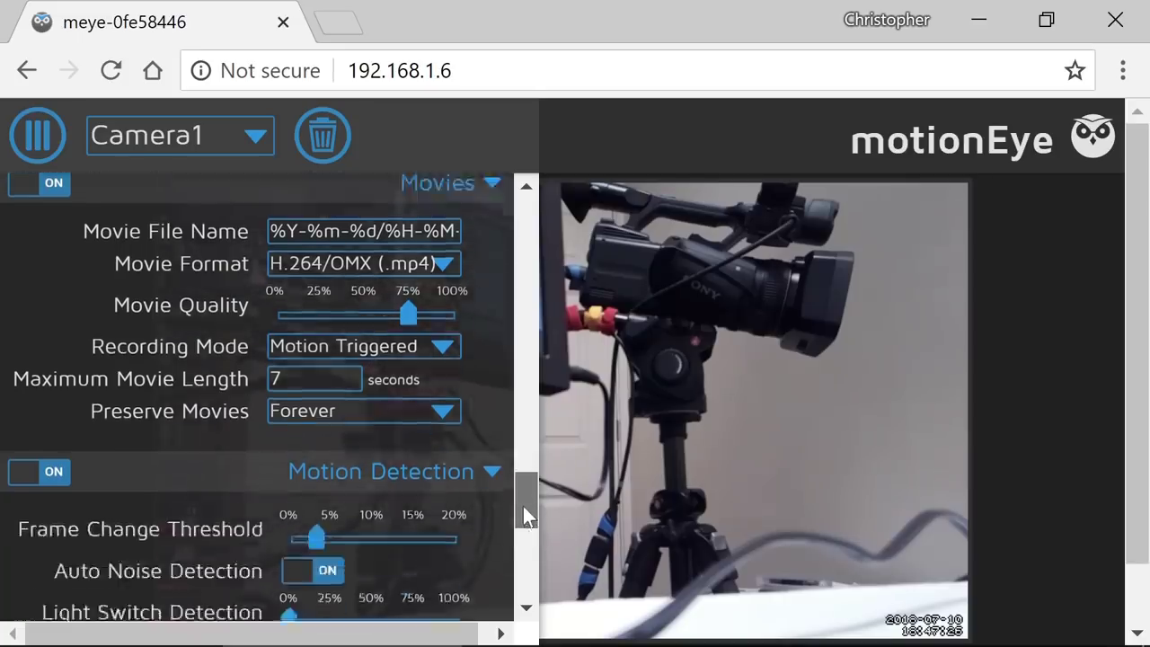
pyautogui.click(440, 270)
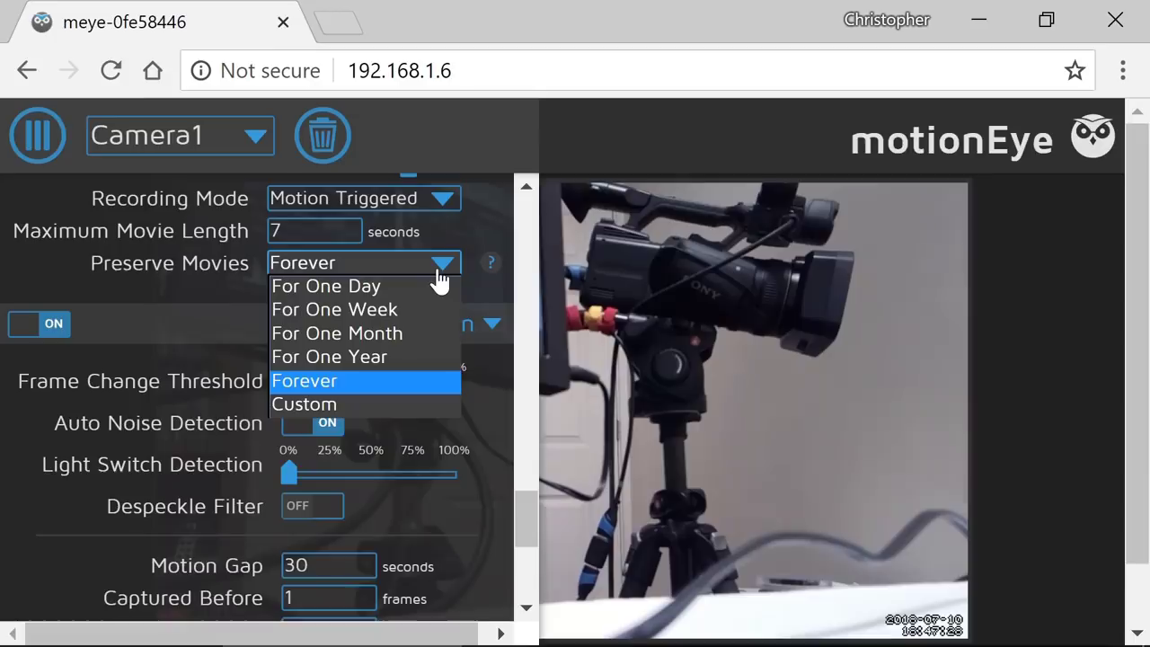
pyautogui.click(567, 139)
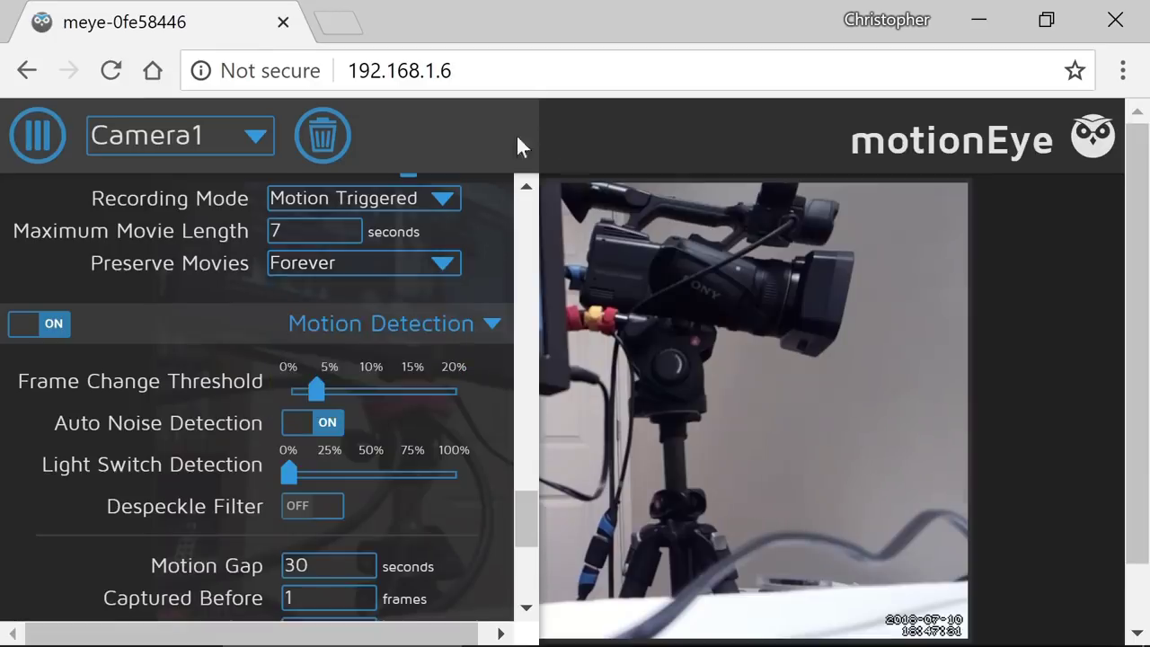
pyautogui.click(37, 135)
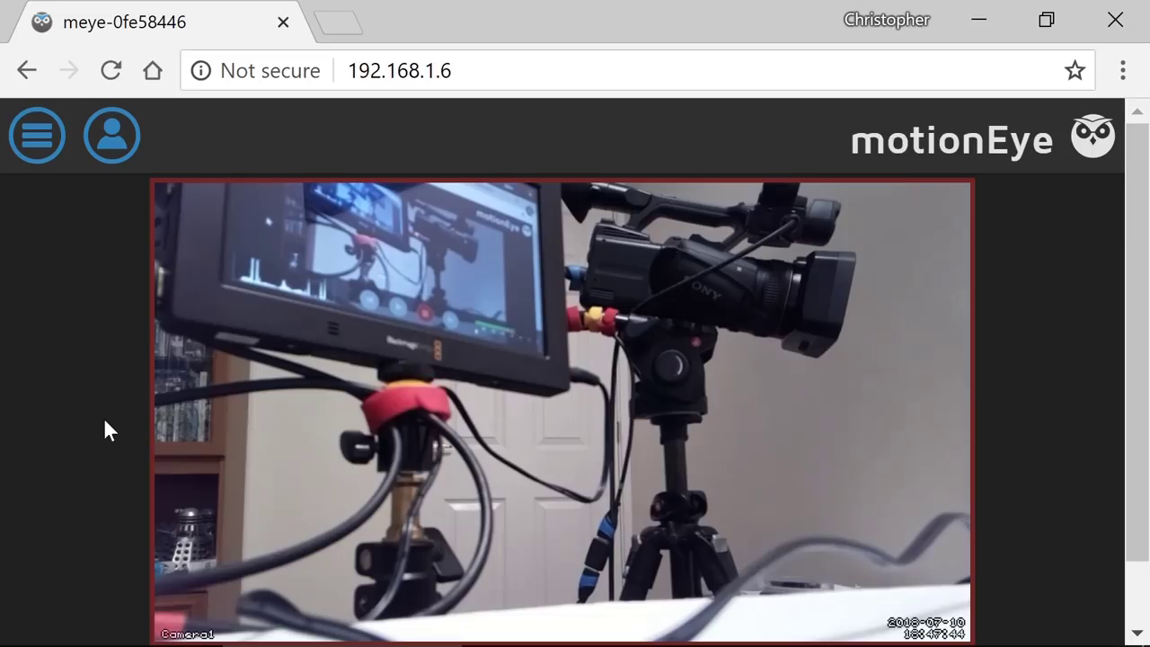
# View the captured picture 18-47-48.jpg in Camera1's pictures browser and return to the live camera view.
pyautogui.moveTo(495, 283)
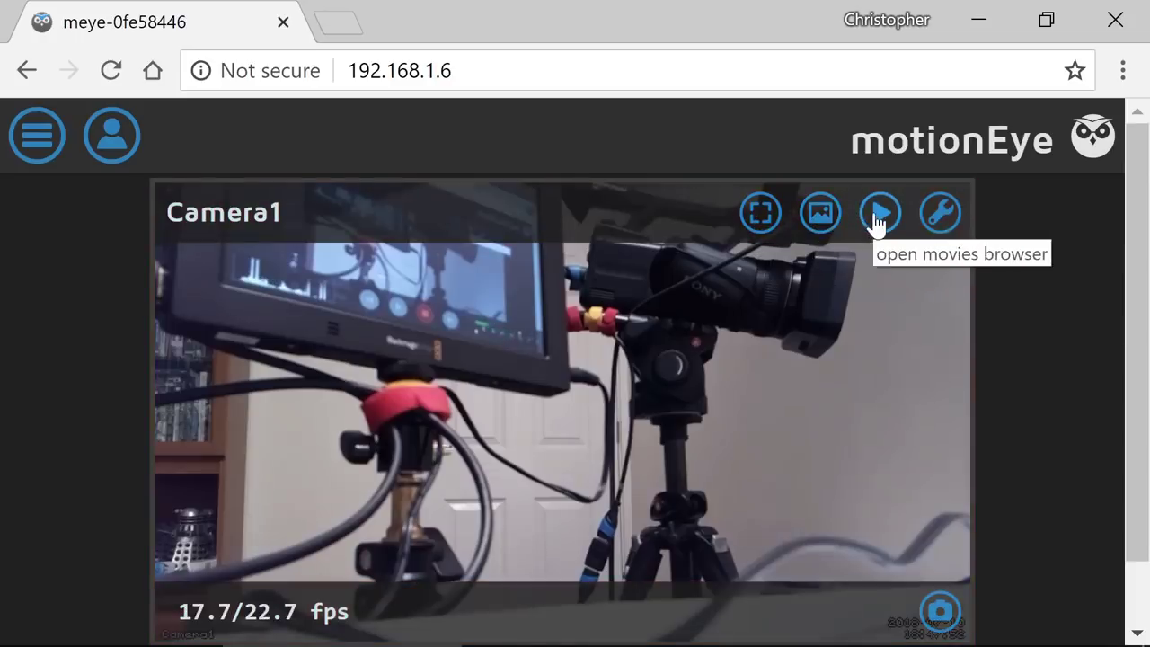
pyautogui.click(819, 216)
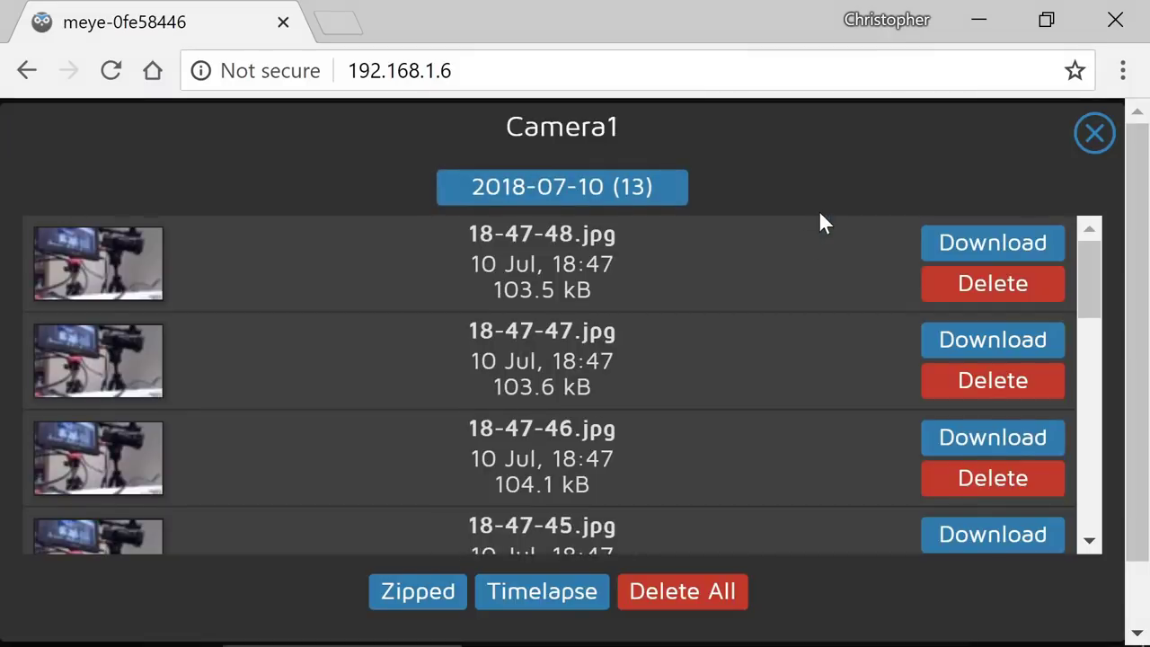
pyautogui.moveTo(1094, 277); pyautogui.dragTo(1100, 244)
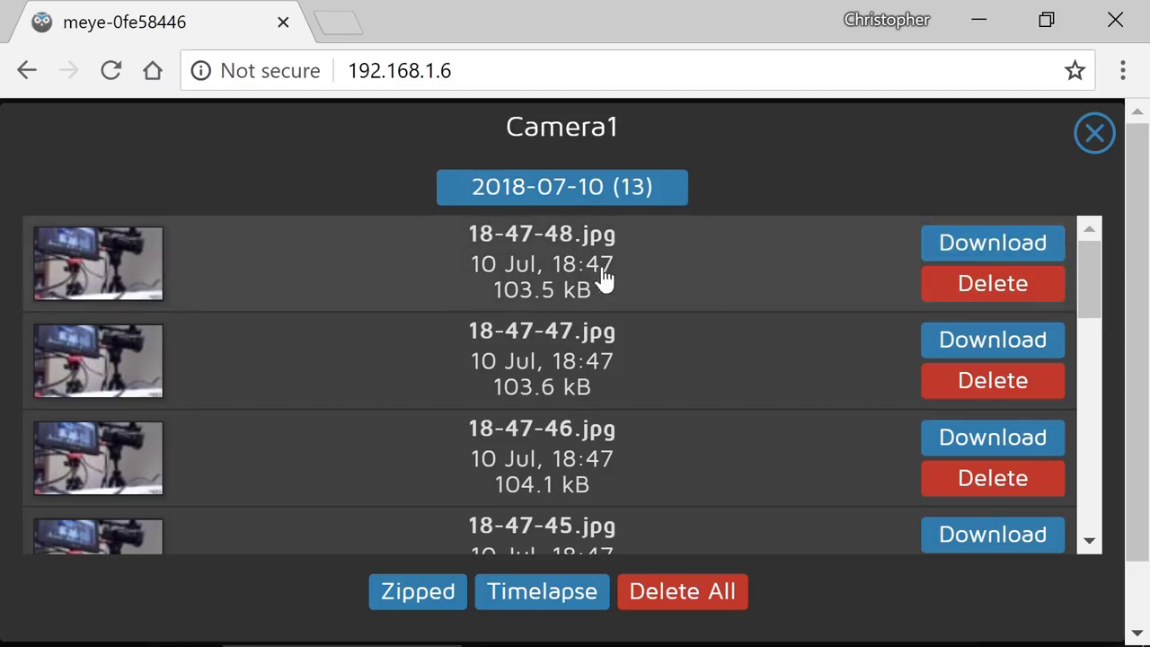
pyautogui.click(557, 269)
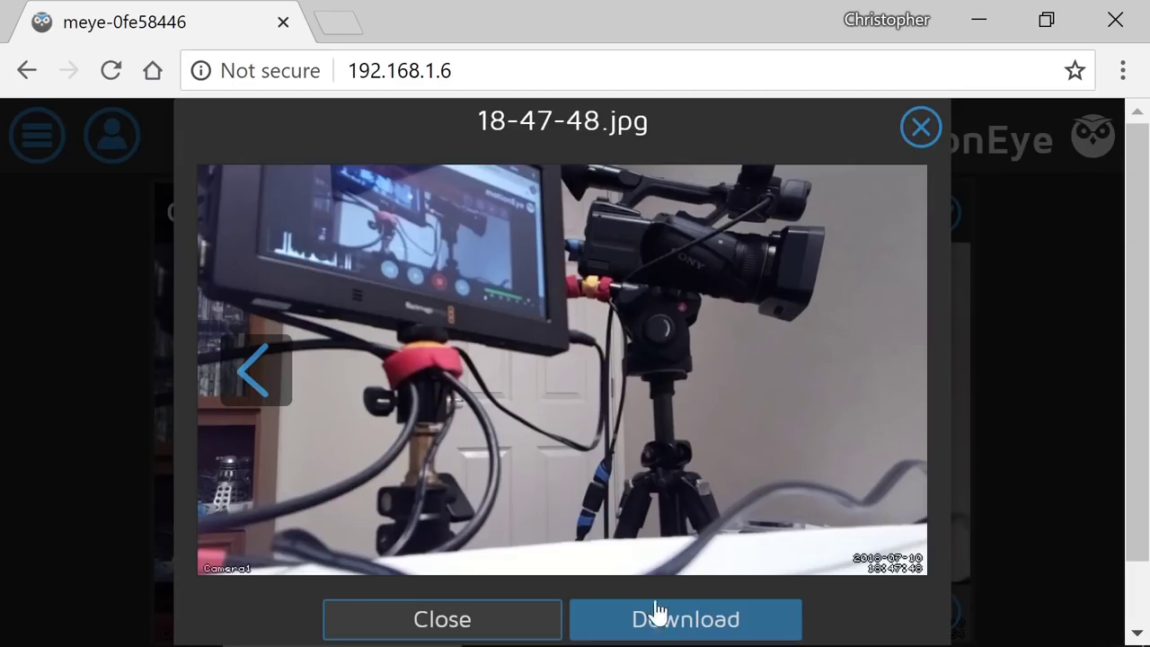
pyautogui.click(918, 132)
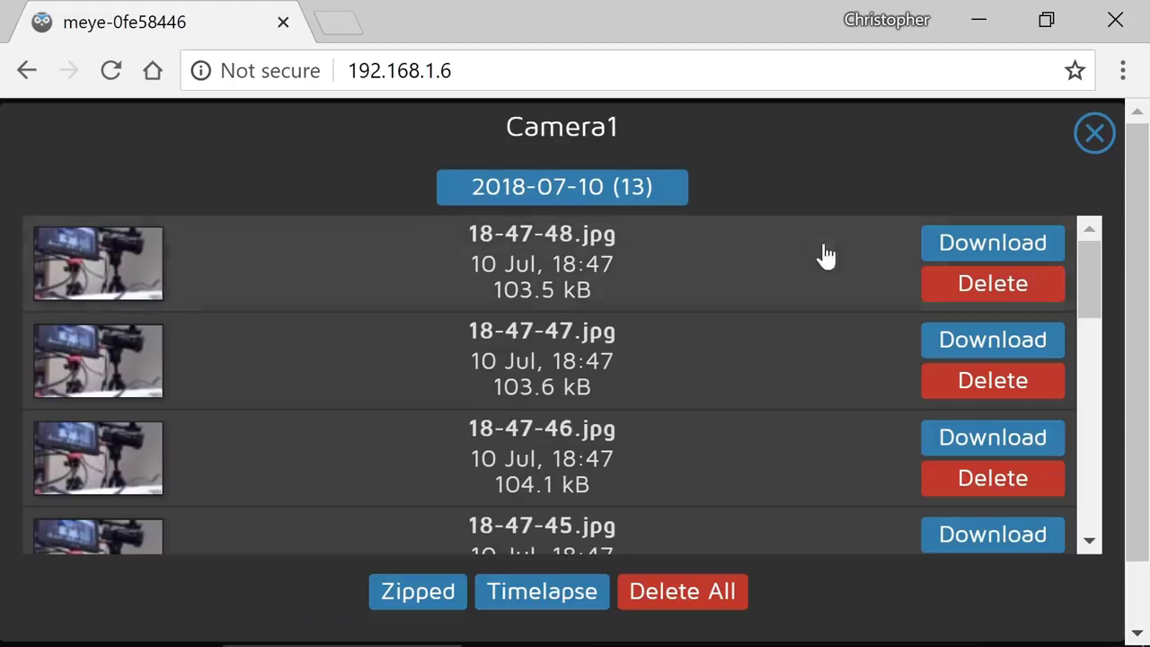
pyautogui.click(1091, 136)
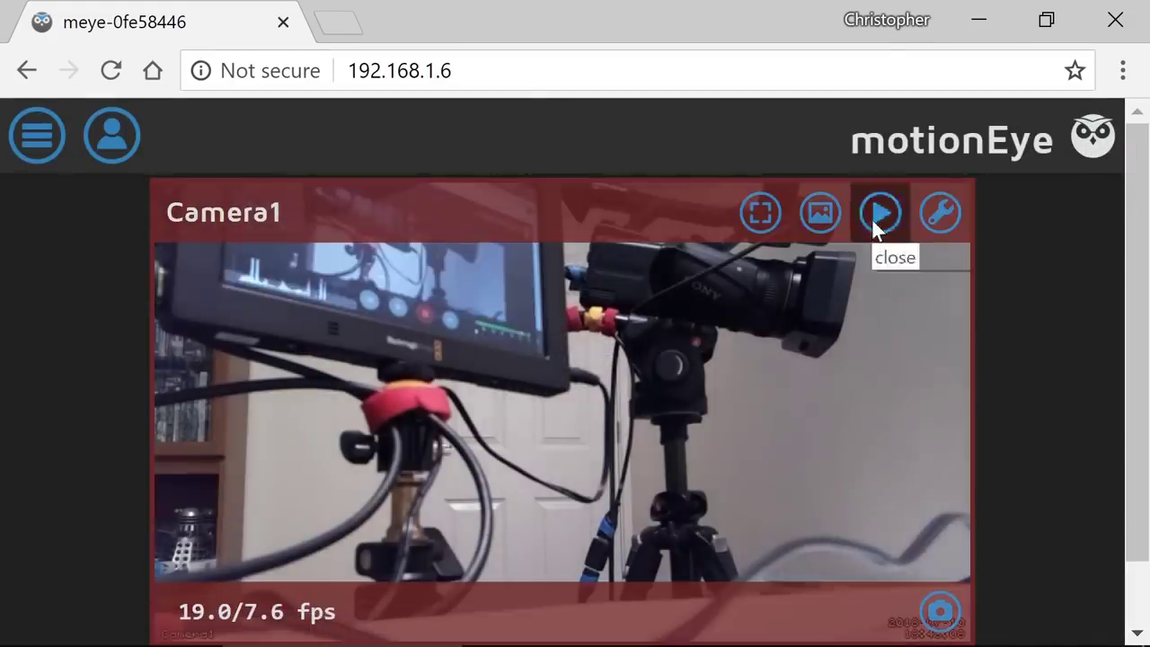
# Play the motion-triggered movie 18-48-00.mp4 from Camera1's movies browser and close it when it ends.
pyautogui.click(873, 230)
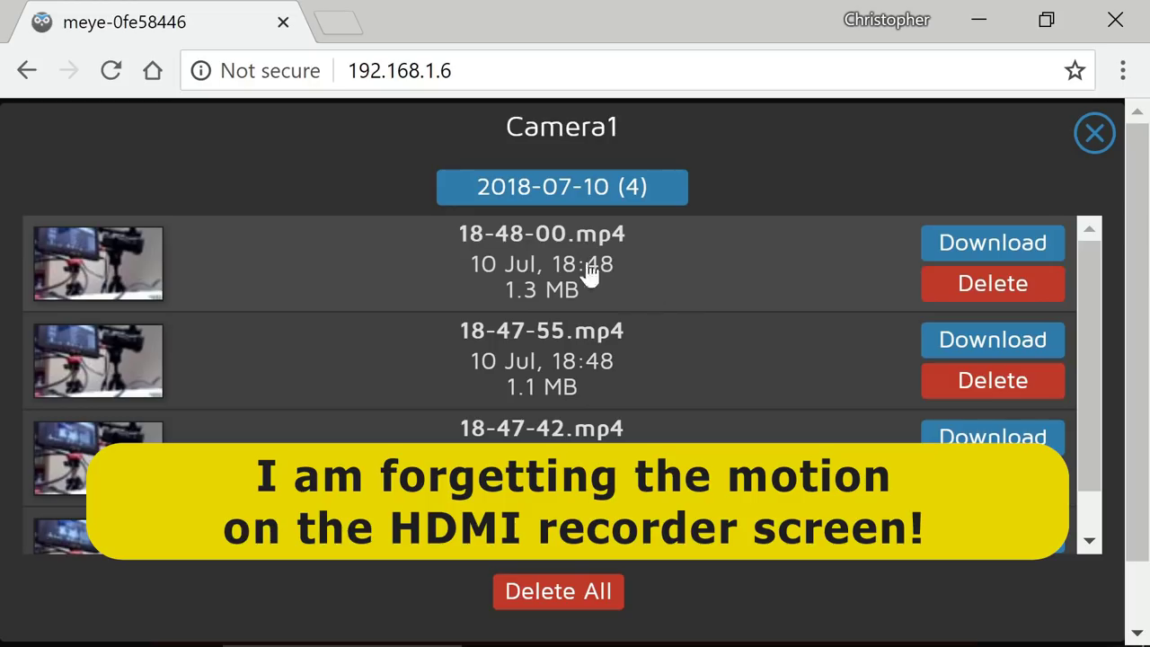
pyautogui.click(532, 259)
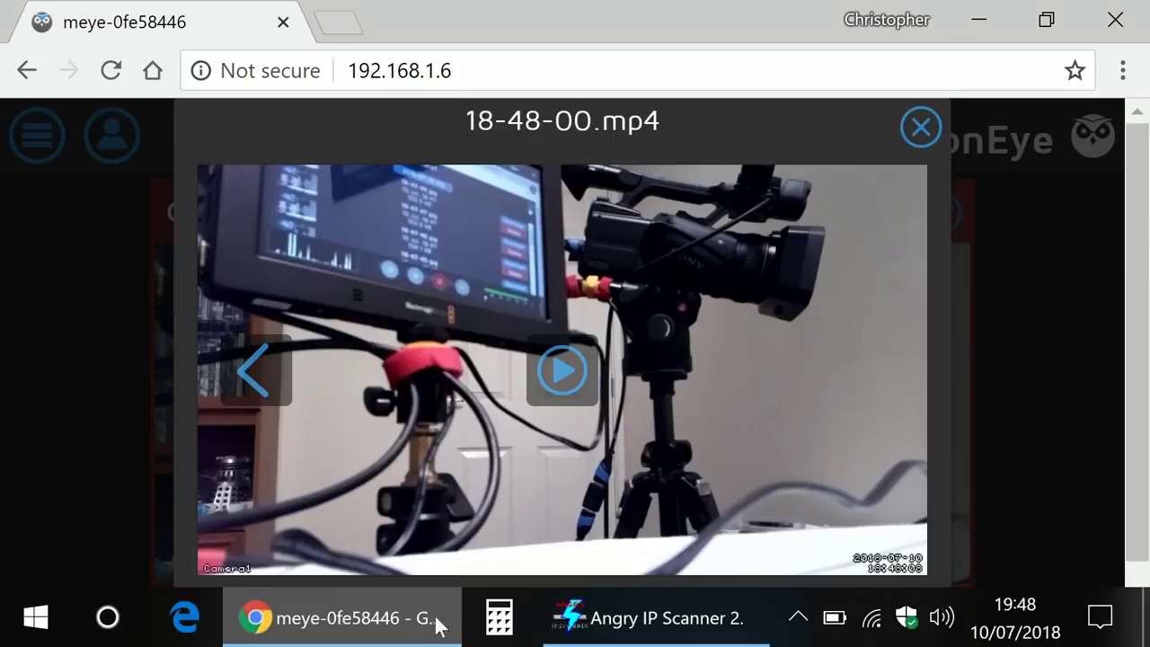
pyautogui.click(564, 377)
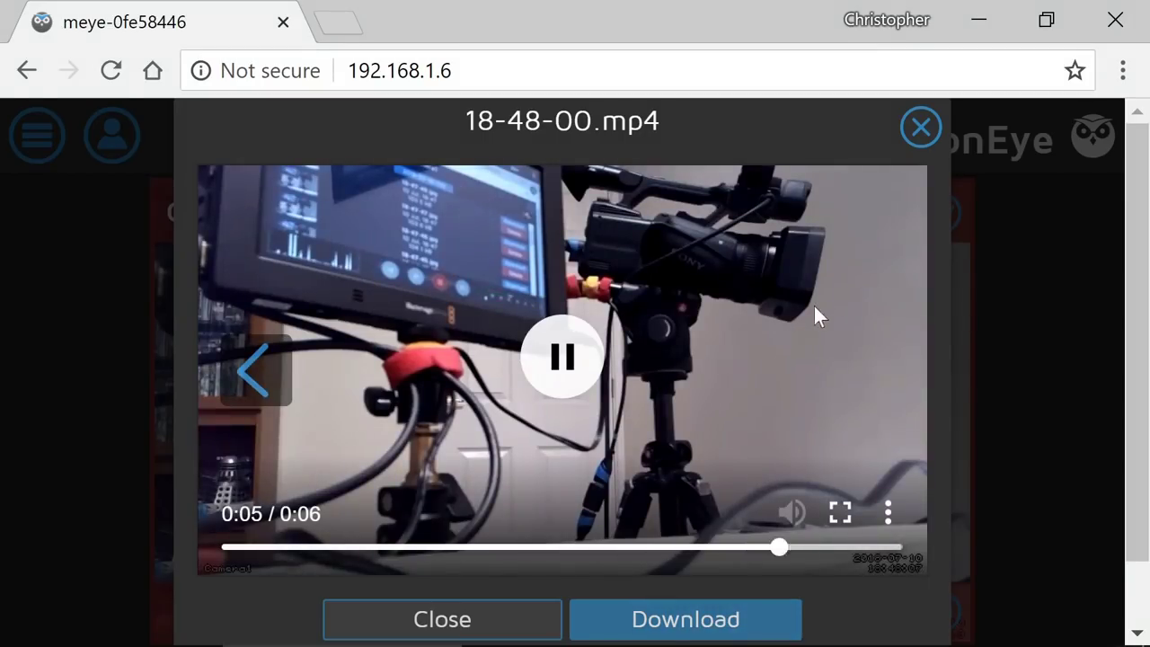
pyautogui.click(917, 133)
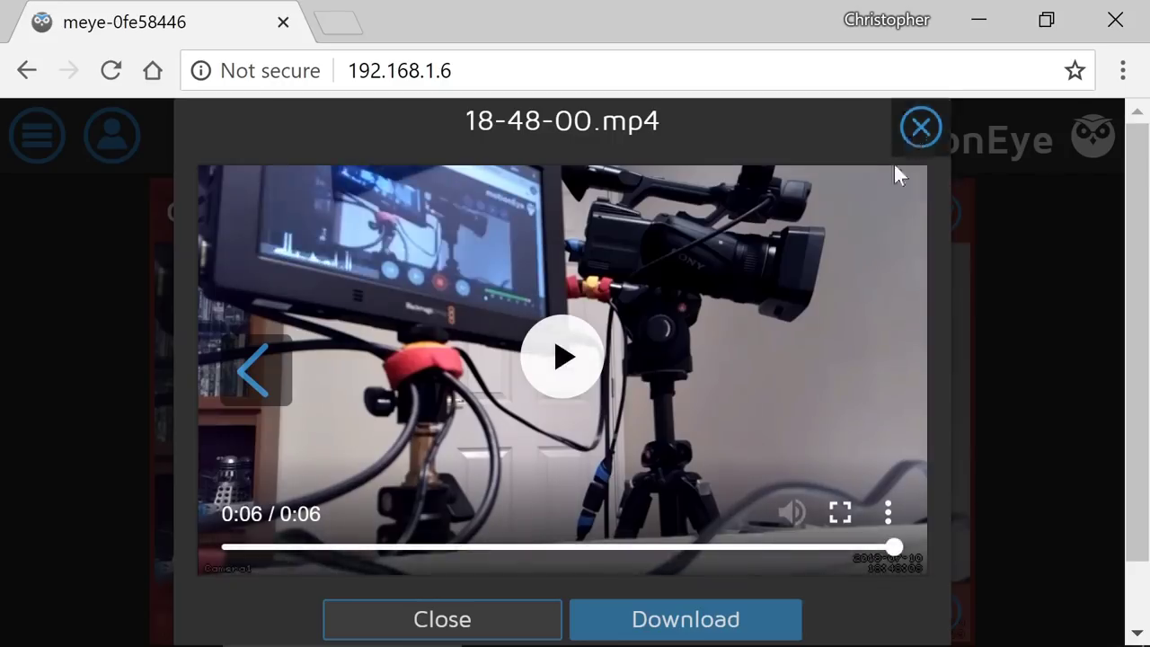
# Play the oldest recorded movie, 18-47-36.mp4, and return to the live camera view.
pyautogui.moveTo(1081, 296); pyautogui.dragTo(1088, 380)
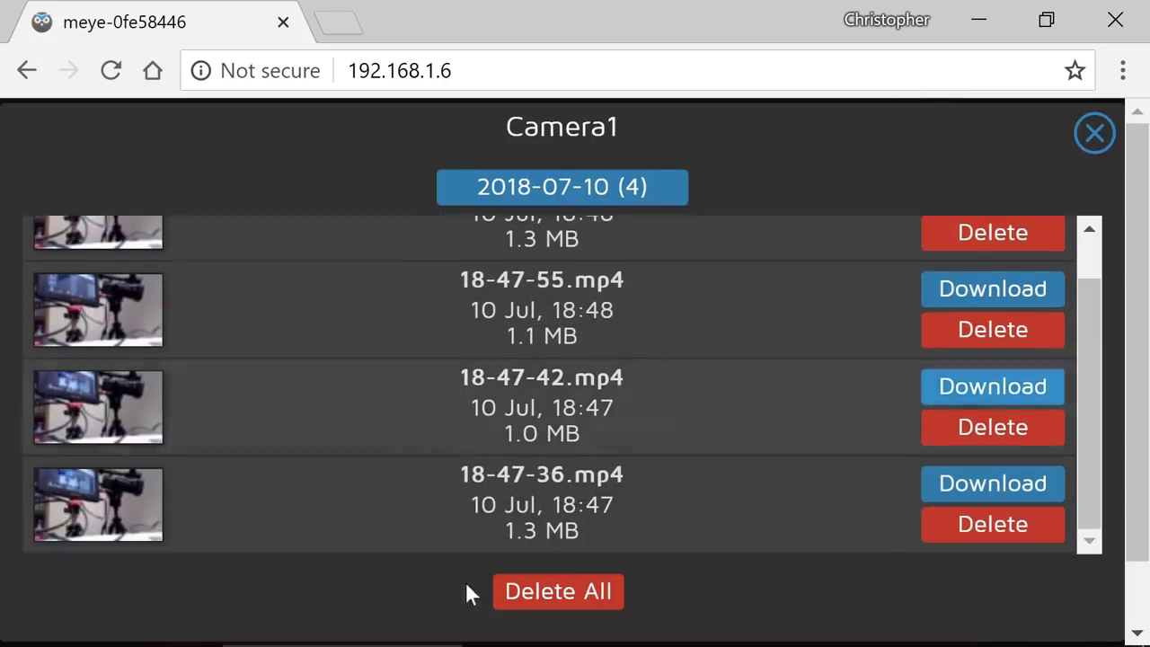
pyautogui.click(569, 496)
pyautogui.click(562, 381)
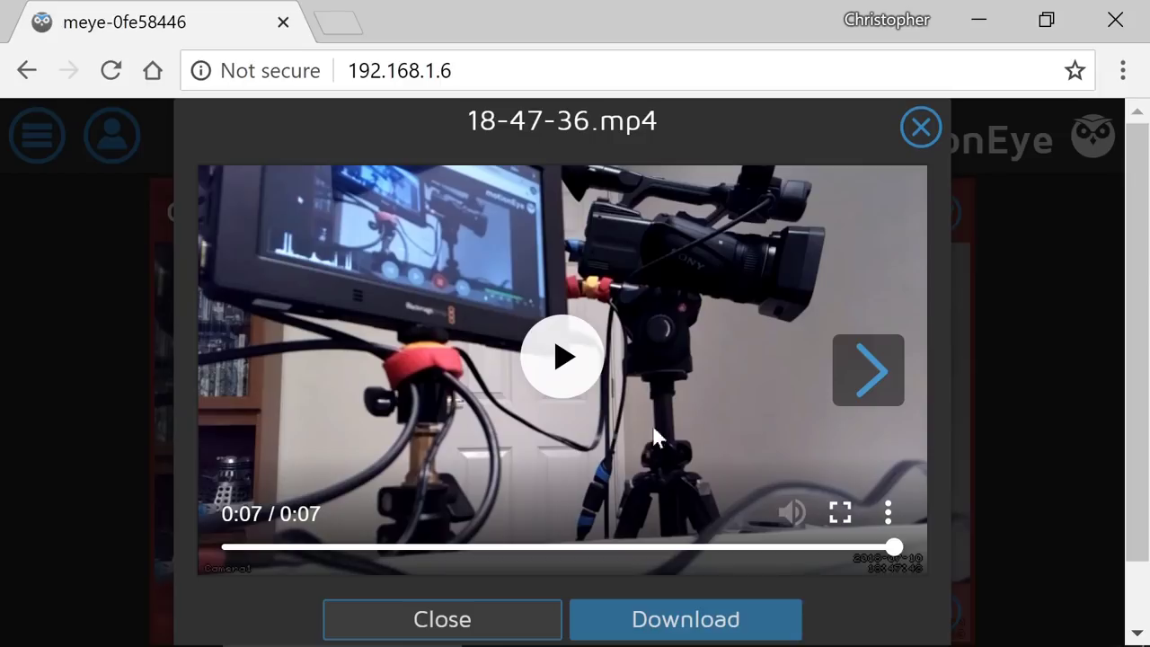
pyautogui.click(920, 129)
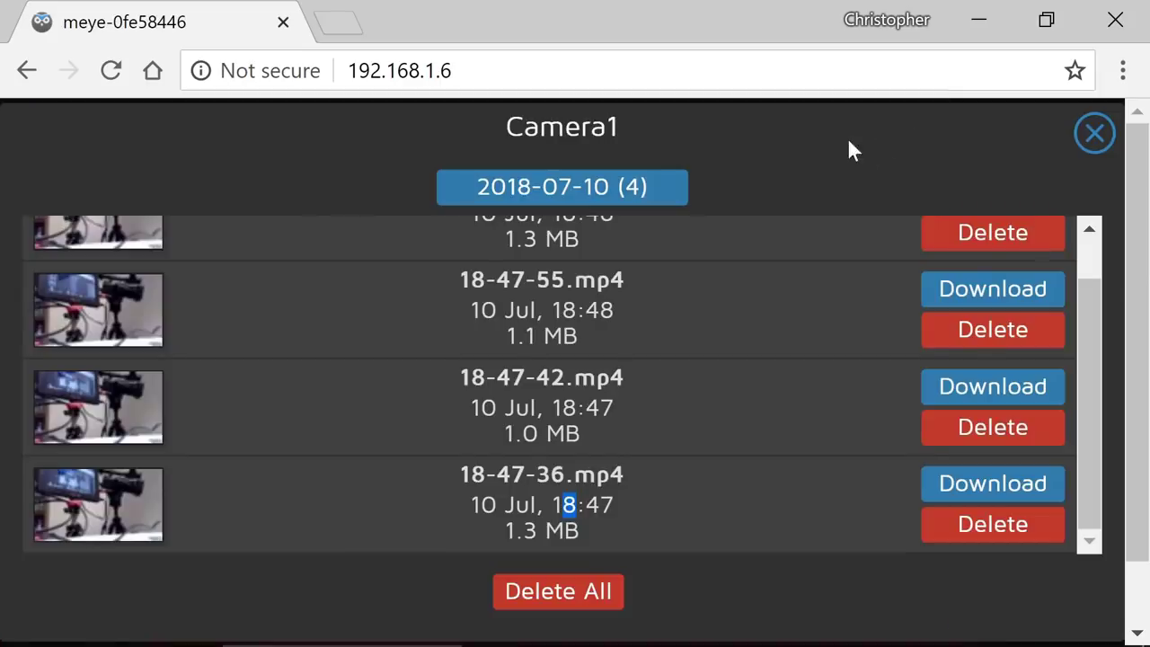
pyautogui.click(1087, 137)
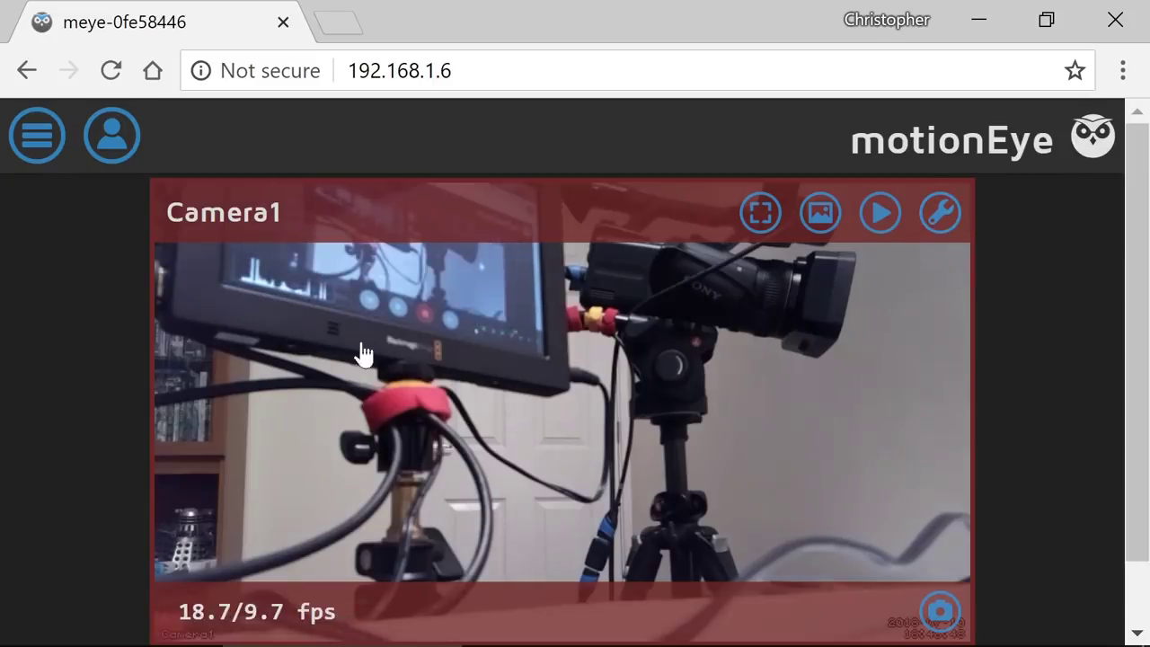
# Turn on Wireless Network in the Network settings to show its network name and key fields.
pyautogui.click(35, 148)
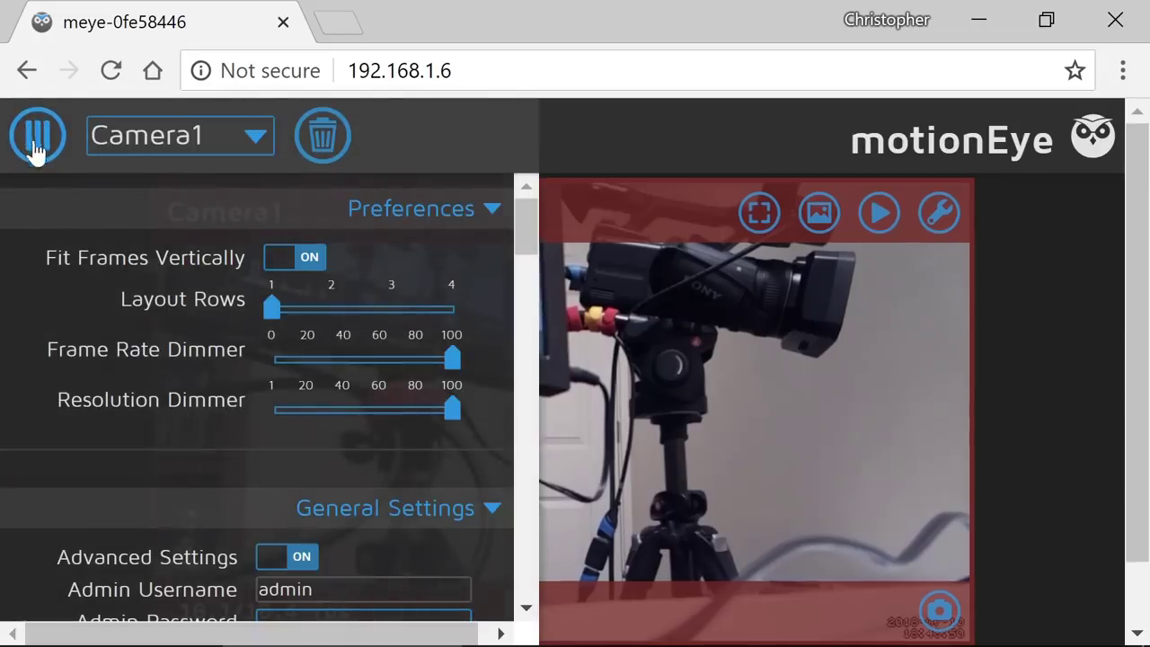
pyautogui.scroll(-10, 518, 297)
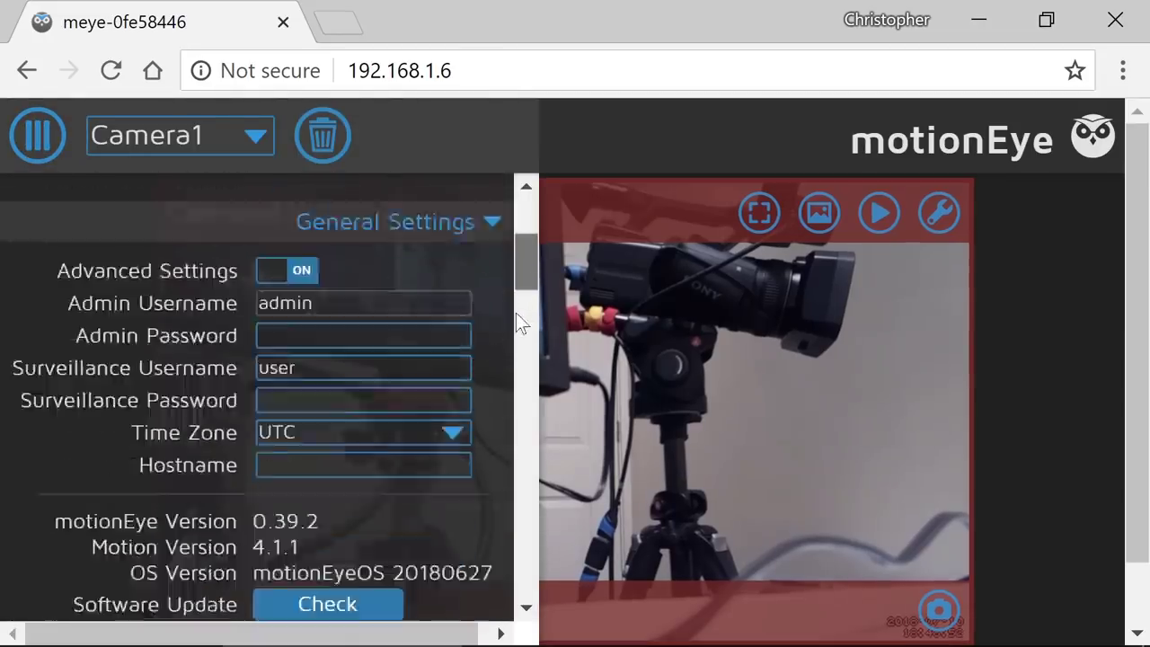
pyautogui.scroll(-1, 505, 324)
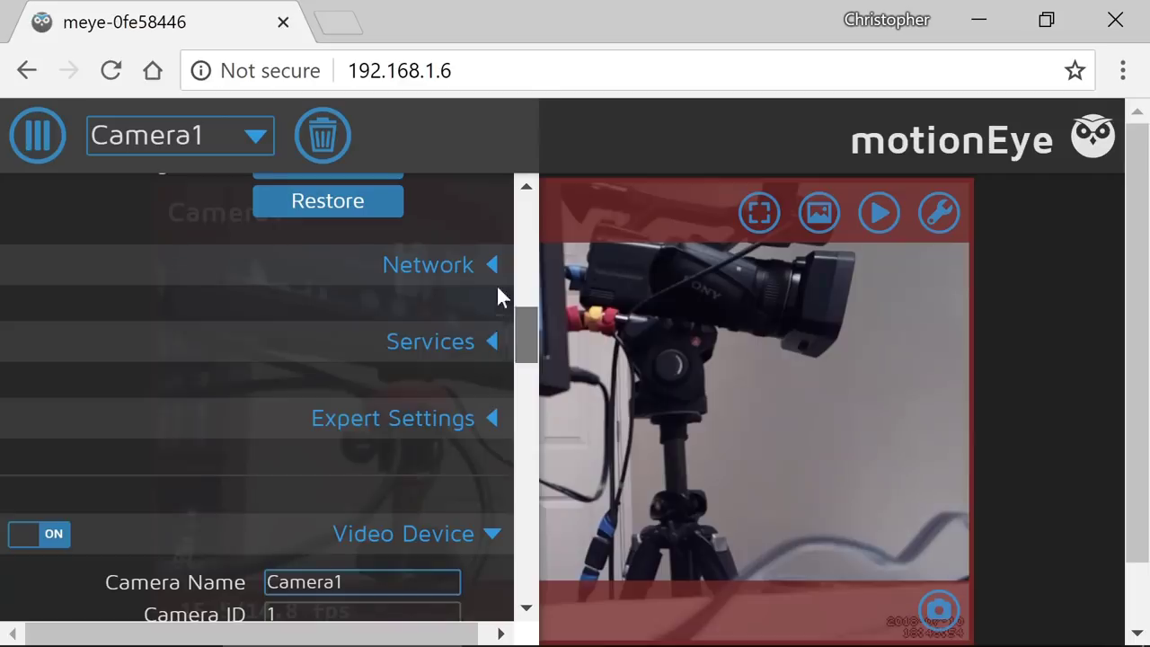
pyautogui.click(494, 275)
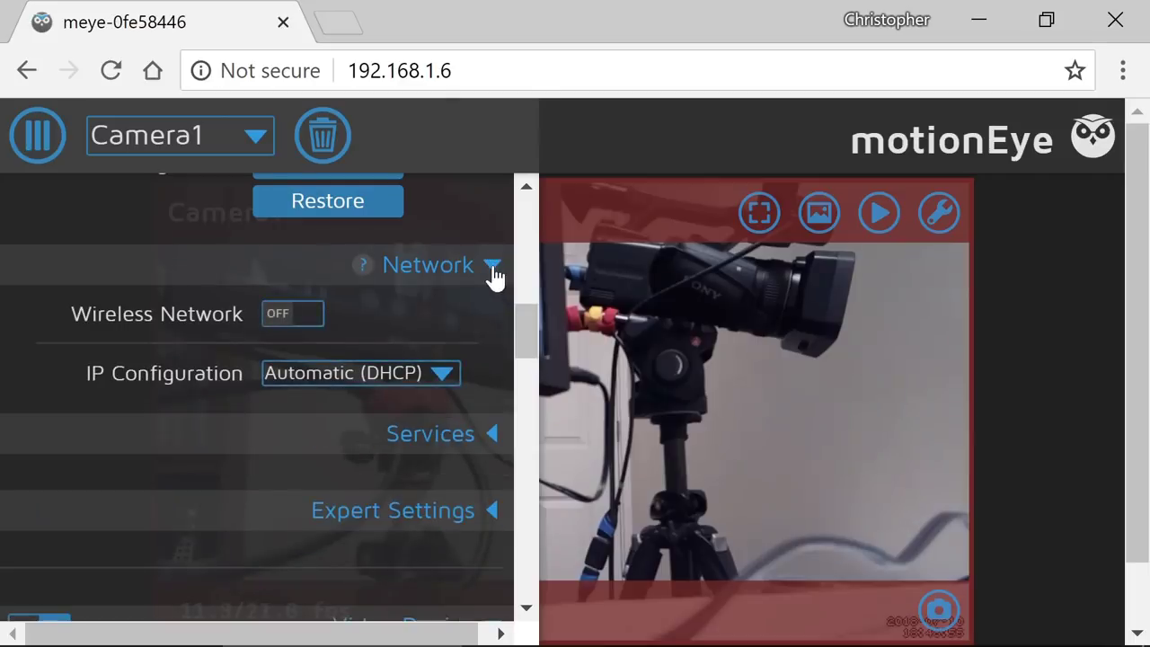
pyautogui.click(310, 316)
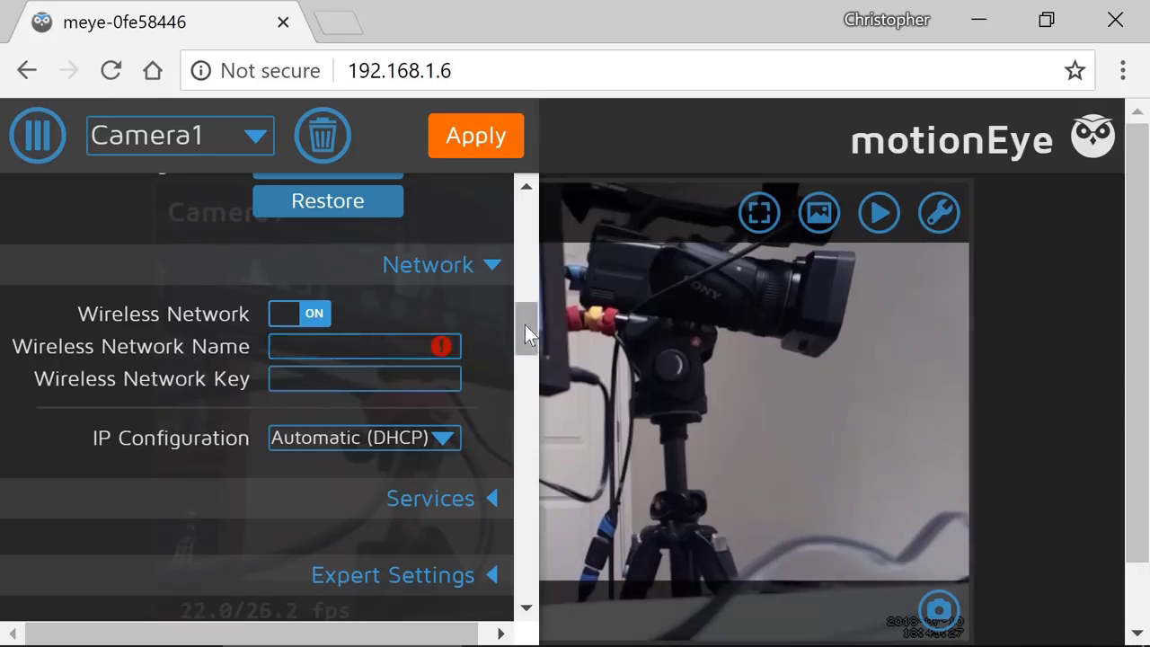
pyautogui.moveTo(525, 324)
pyautogui.mouseDown()
pyautogui.moveTo(524, 267)
pyautogui.moveTo(528, 303)
pyautogui.moveTo(426, 334)
pyautogui.moveTo(519, 333)
pyautogui.mouseUp()
pyautogui.moveTo(520, 290); pyautogui.dragTo(517, 335)
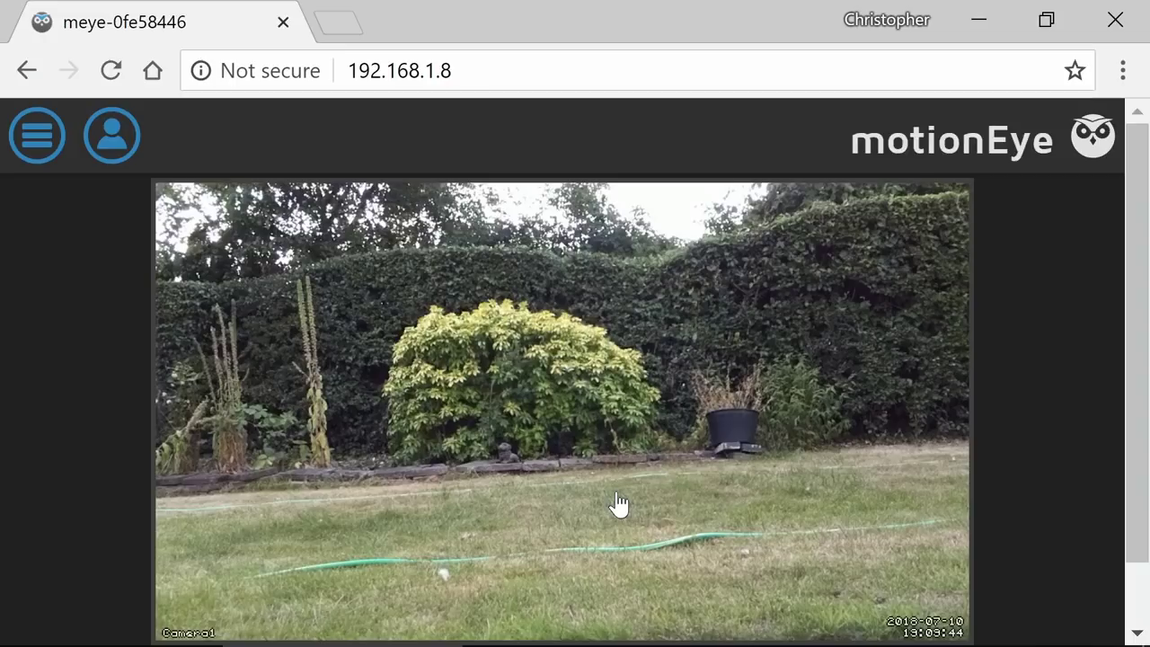
# Enable motion-triggered still images and movies on the camera at 192.168.1.8, apply the changes and show the full camera view.
pyautogui.click(39, 157)
pyautogui.moveTo(526, 263); pyautogui.dragTo(525, 568)
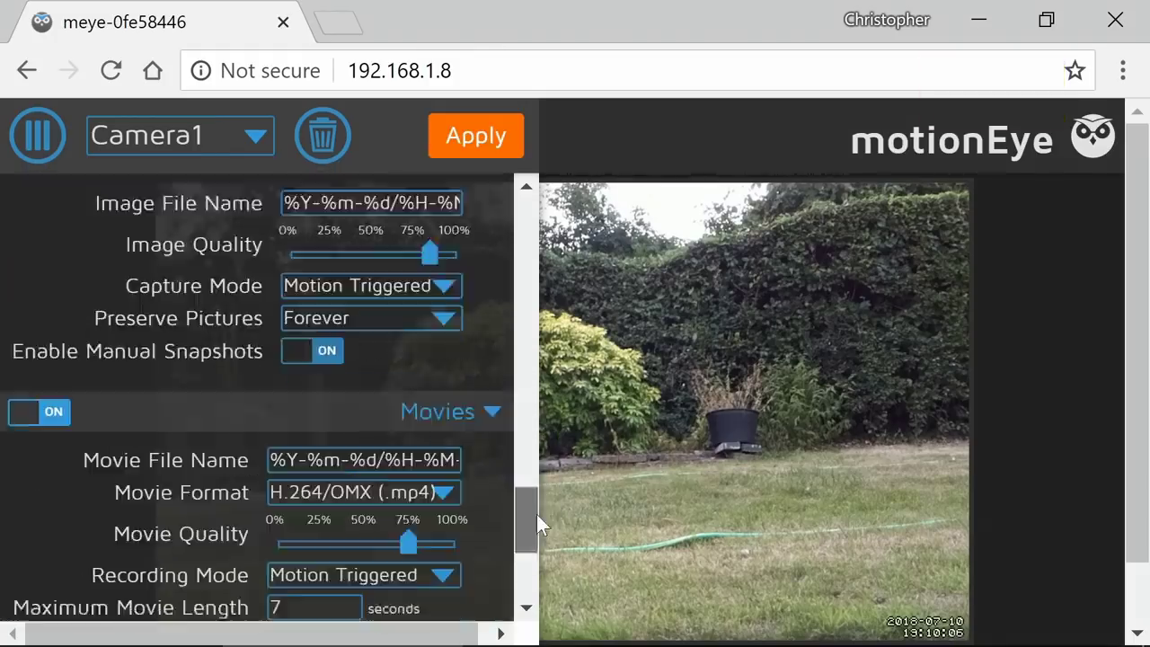
pyautogui.scroll(-1, 536, 514)
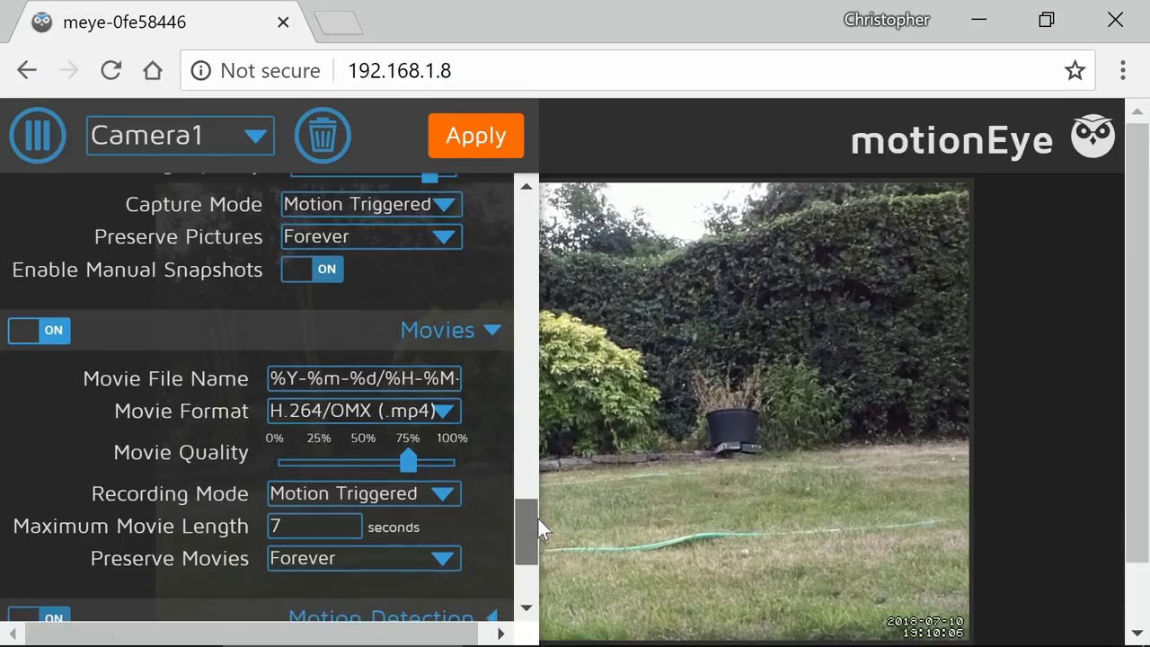
pyautogui.click(476, 144)
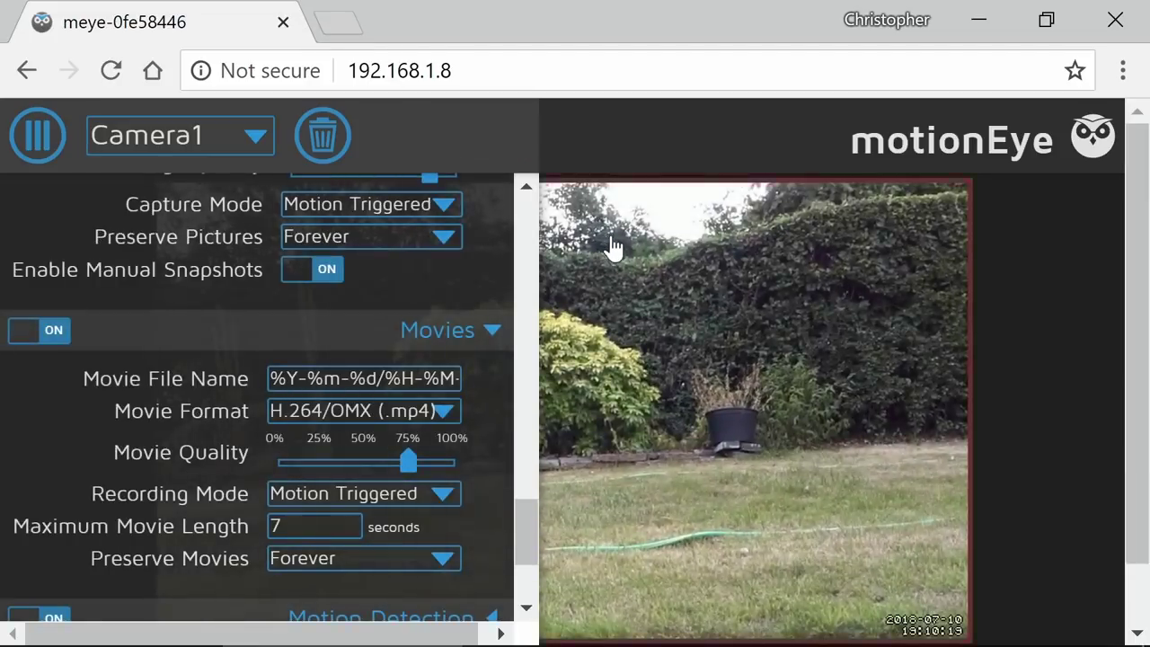
pyautogui.click(37, 135)
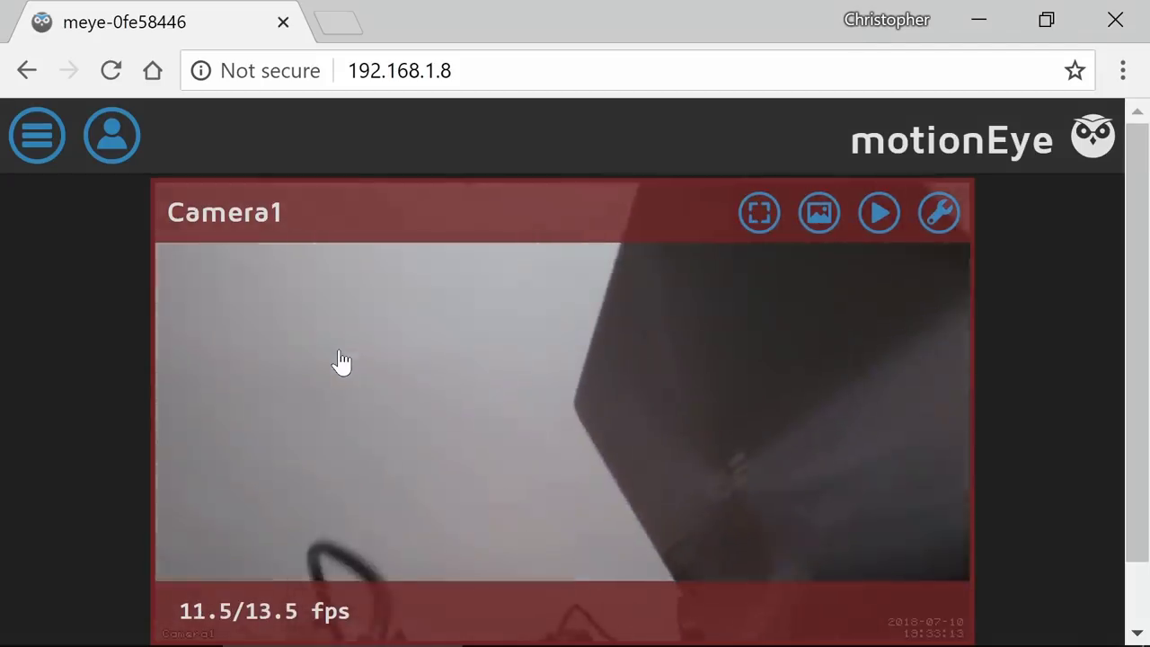
# Play the garden recording 19-11-24.mp4 from Camera1's movies browser and close it when it ends.
pyautogui.click(878, 216)
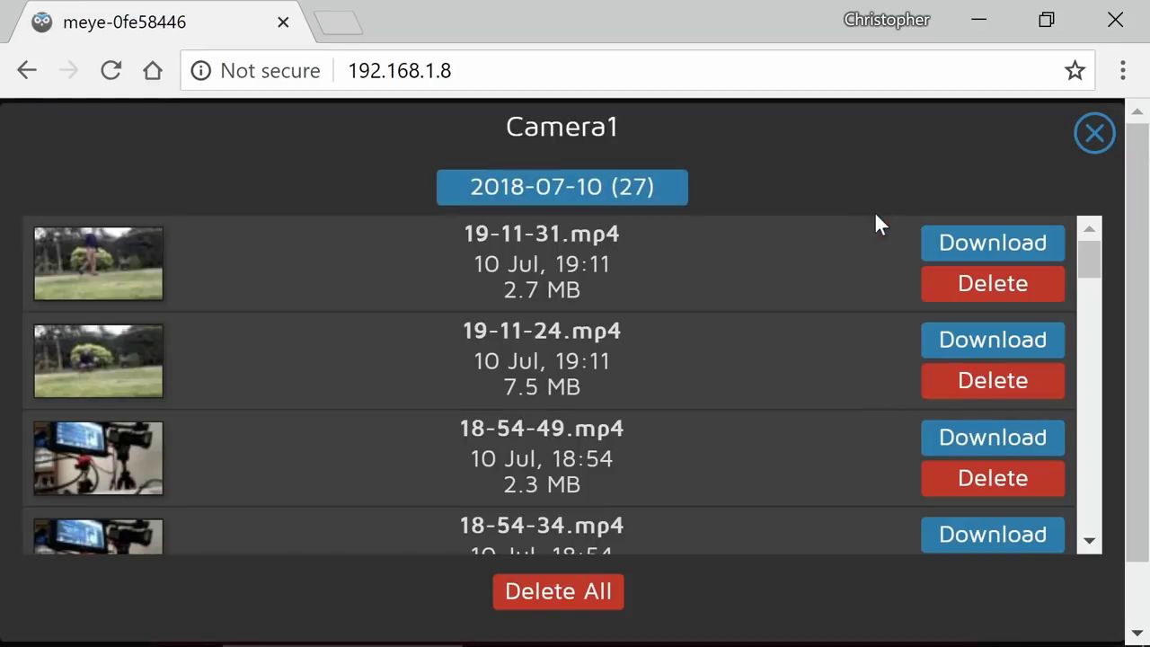
pyautogui.click(277, 377)
pyautogui.click(275, 372)
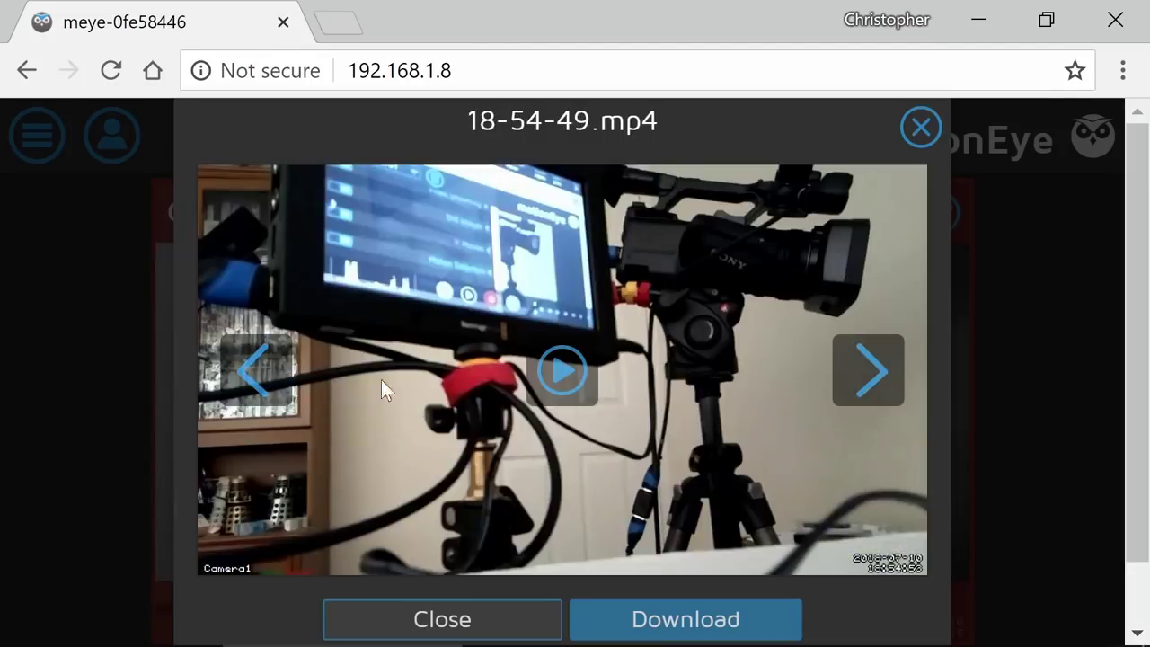
pyautogui.click(863, 377)
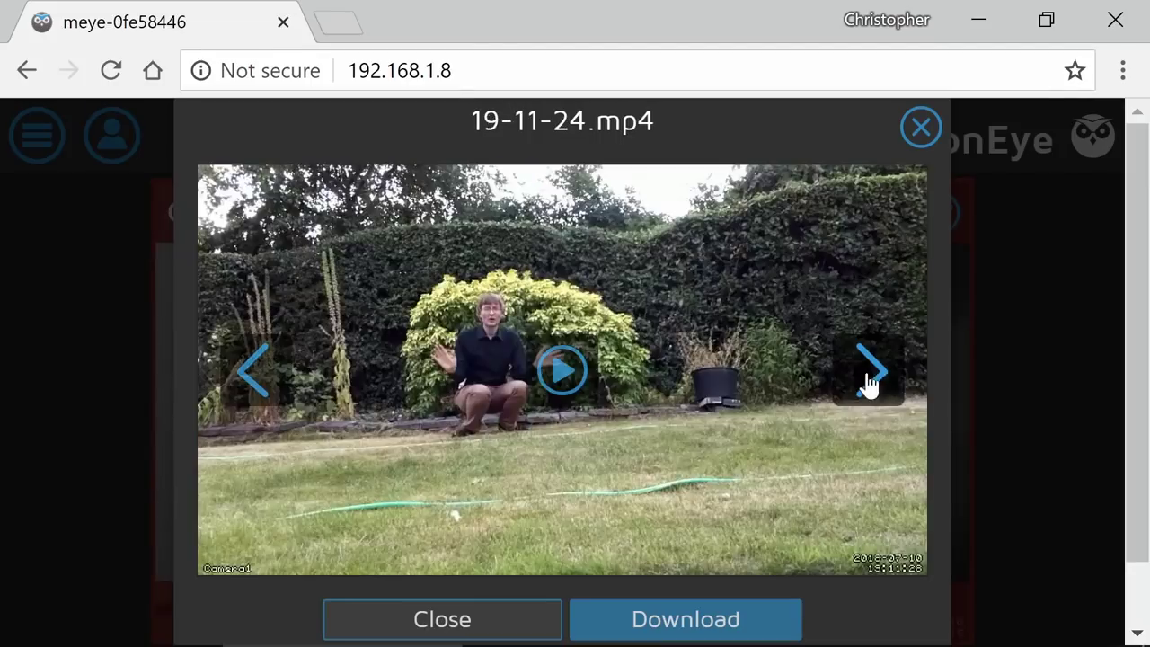
pyautogui.click(541, 390)
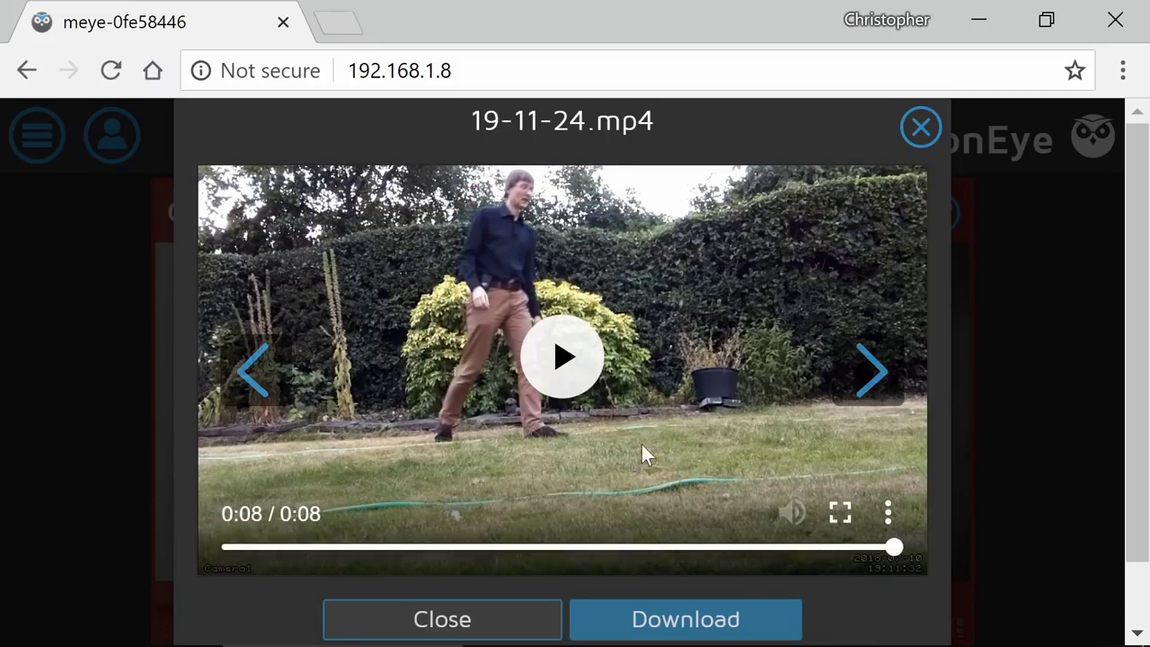
pyautogui.click(917, 133)
# Play the newest garden recording, 19-11-31.mp4, and return to the movie list.
pyautogui.click(144, 287)
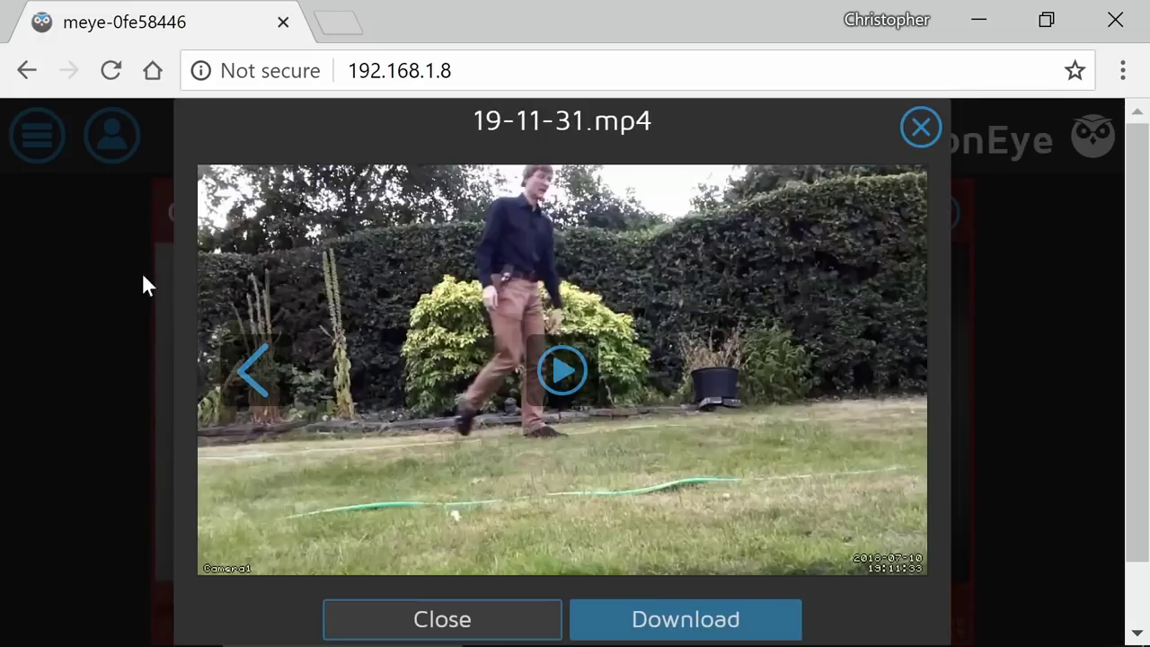
pyautogui.click(573, 375)
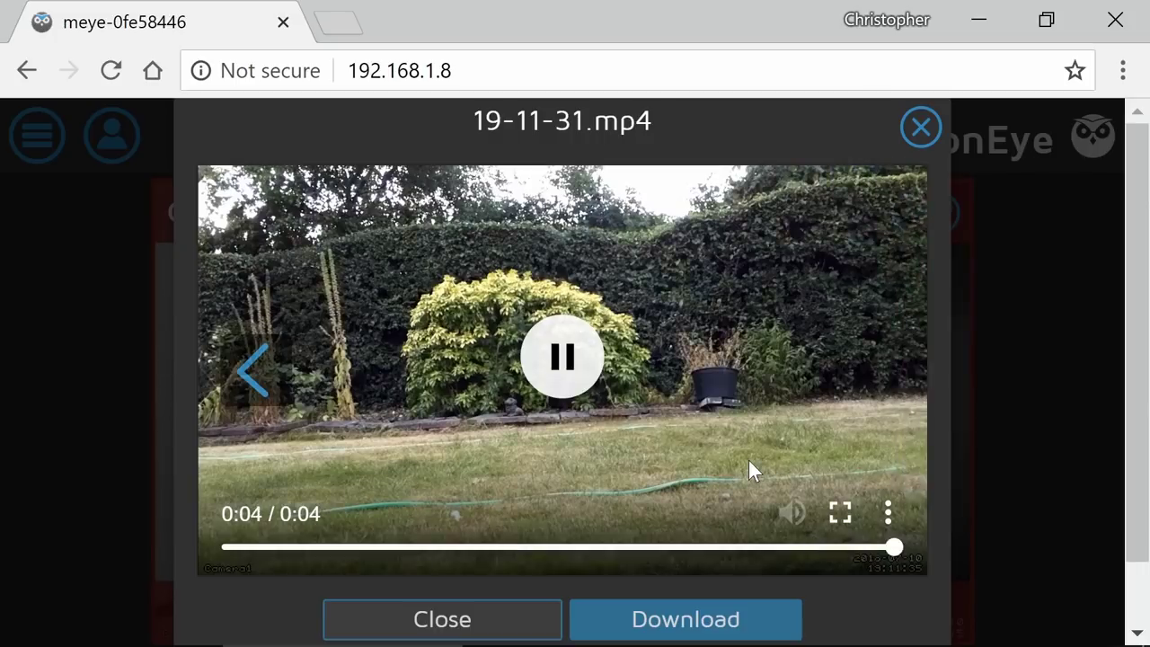
pyautogui.click(919, 129)
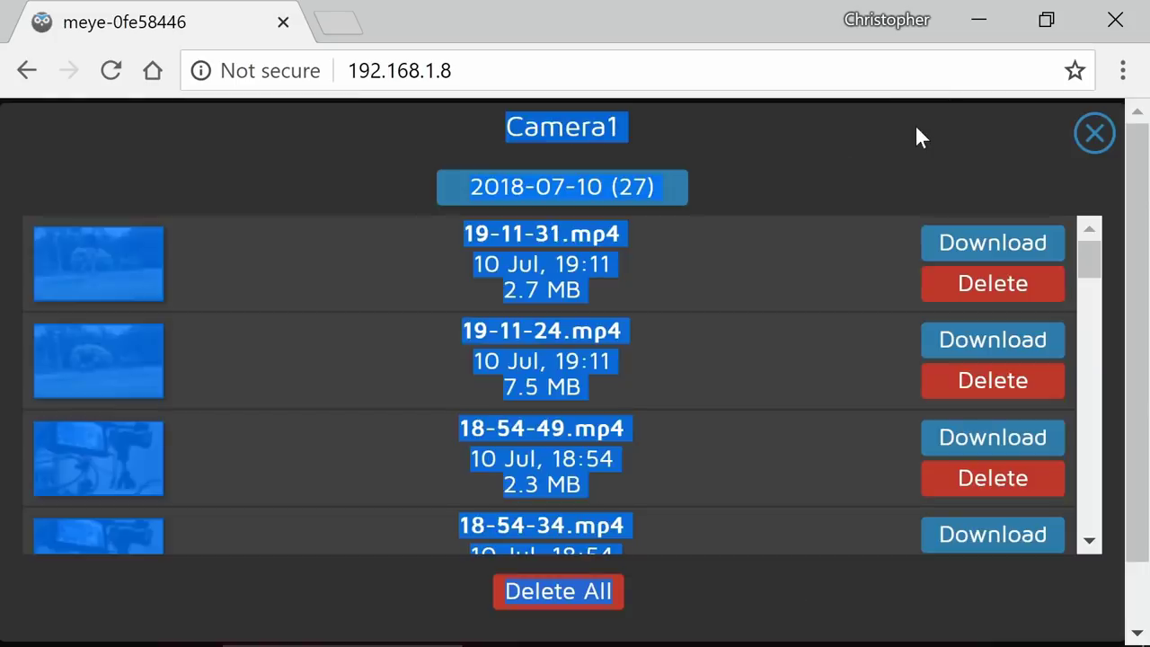
# Open the movie 19-11-24.mp4 and download it to the computer.
pyautogui.click(799, 355)
pyautogui.click(690, 629)
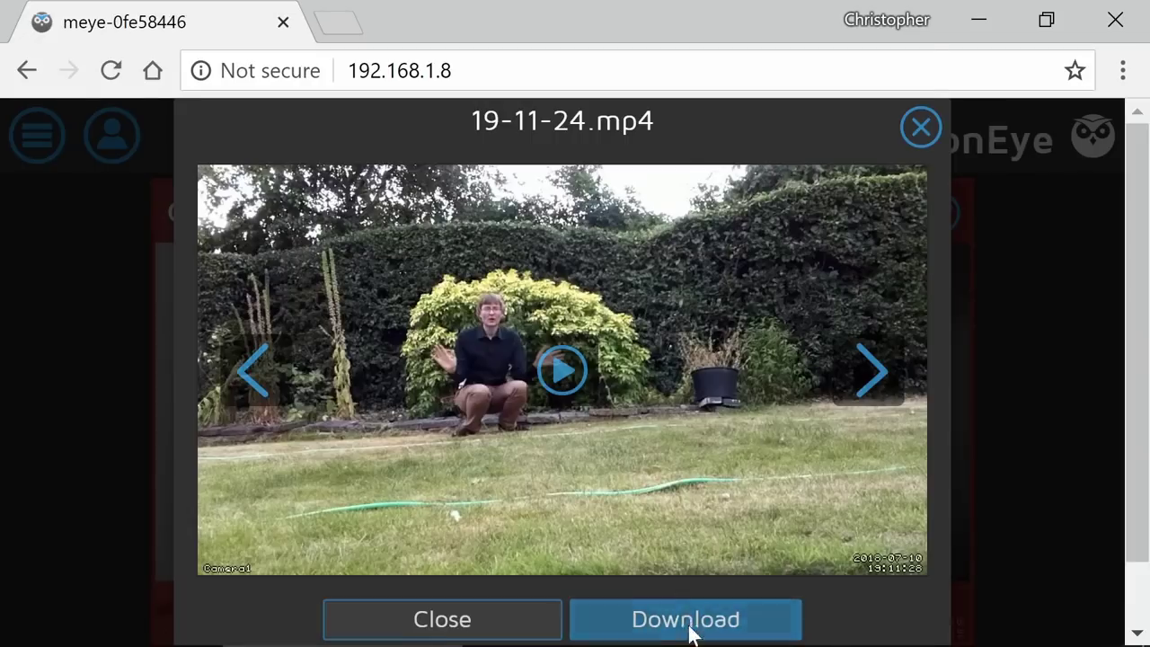
pyautogui.click(684, 622)
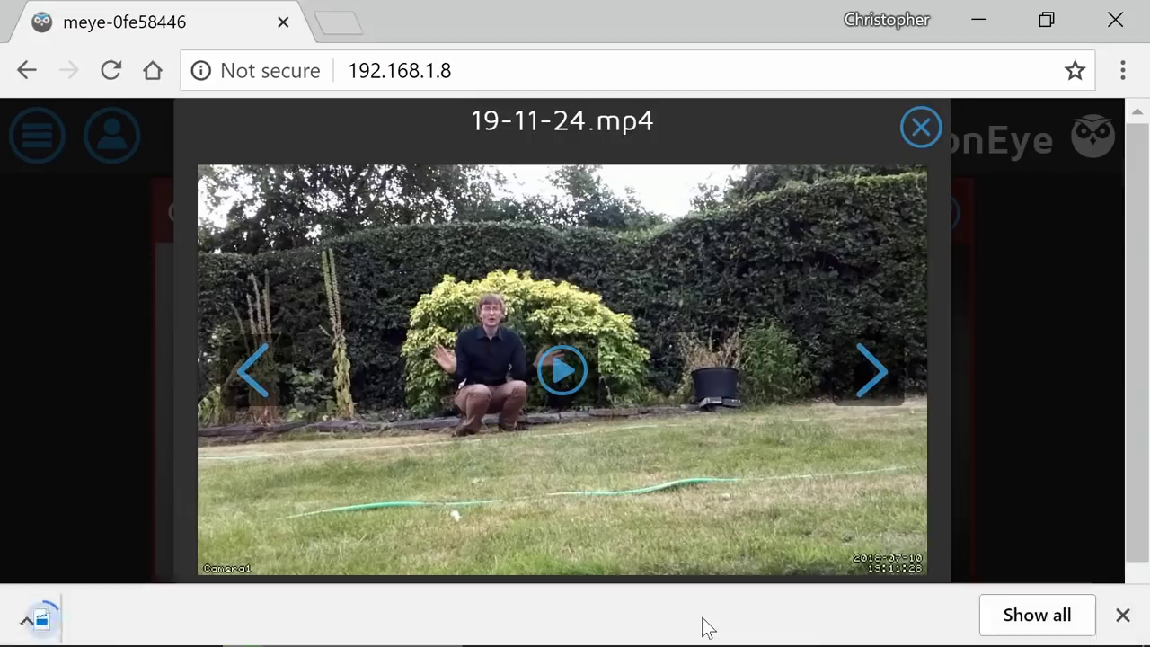